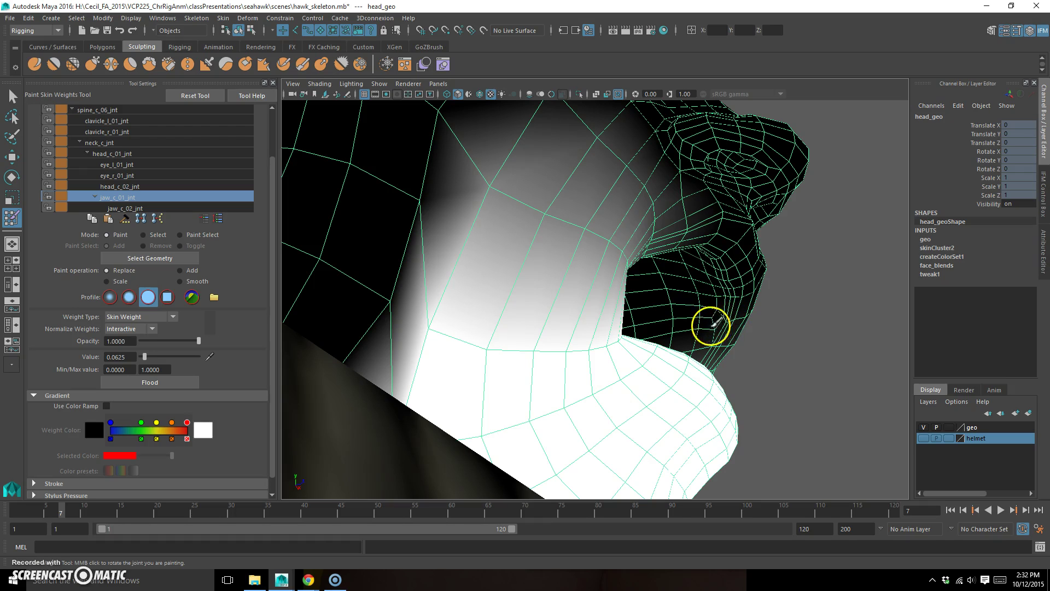
Step: Turn on the color ramp display for the jaw_c_01_jnt weights and examine them around the mouth and cheeks
mouse_move(671, 335)
left_mouse_down("alt")
mouse_move(695, 352)
mouse_move(654, 356)
left_mouse_up("alt")
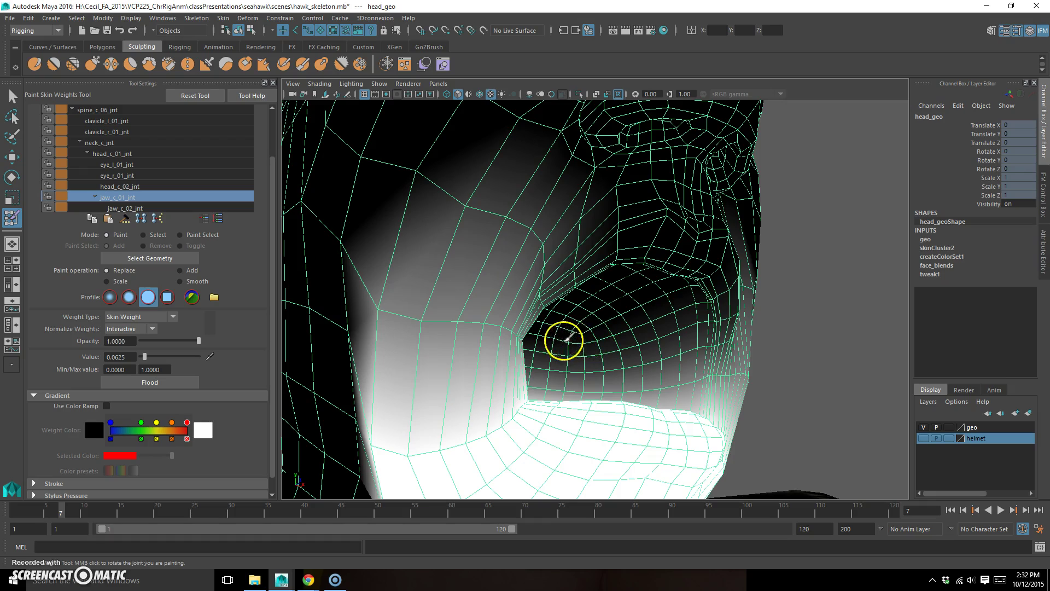
left_click_drag(598, 352, 575, 363, "alt")
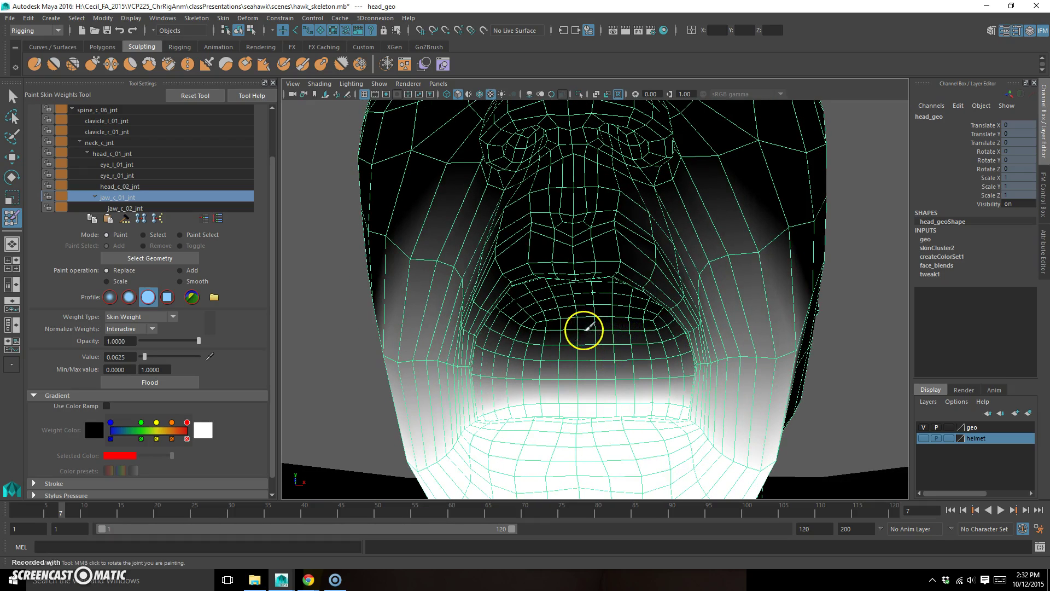
left_click_drag(504, 317, 539, 339, "alt")
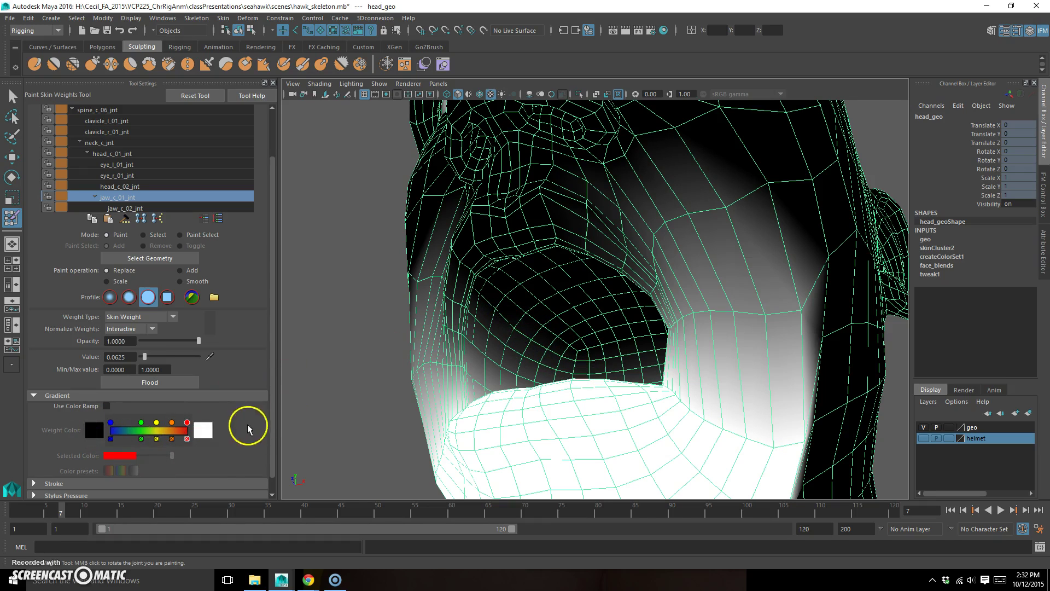
left_click(107, 407)
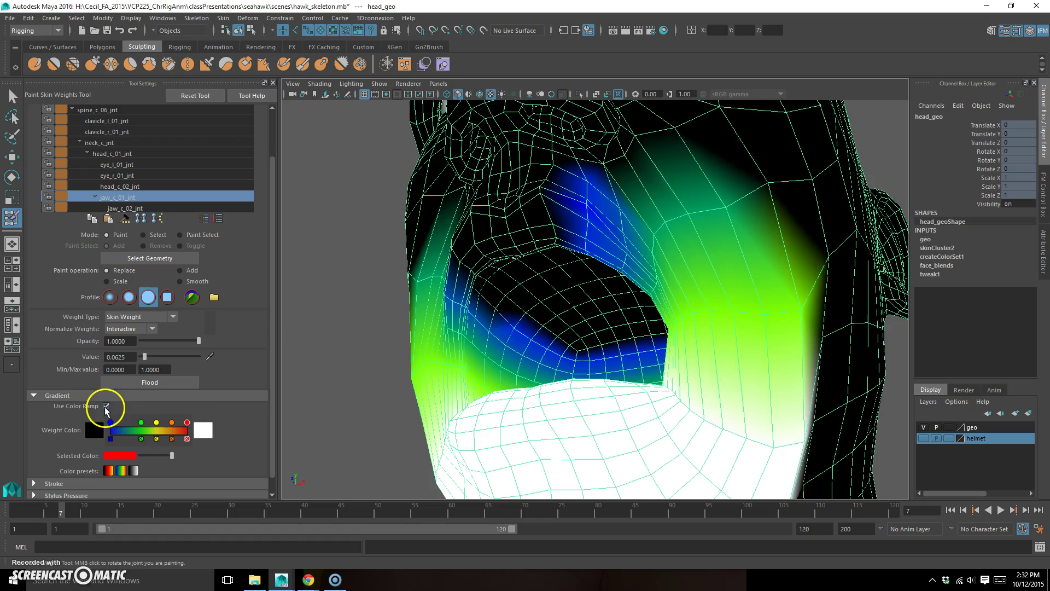
mouse_move(629, 322)
left_mouse_down("alt")
mouse_move(537, 333)
mouse_move(467, 324)
mouse_move(553, 349)
mouse_move(527, 246)
mouse_move(540, 257)
mouse_move(553, 203)
left_mouse_up("alt")
left_click_drag(668, 261, 358, 378, "alt")
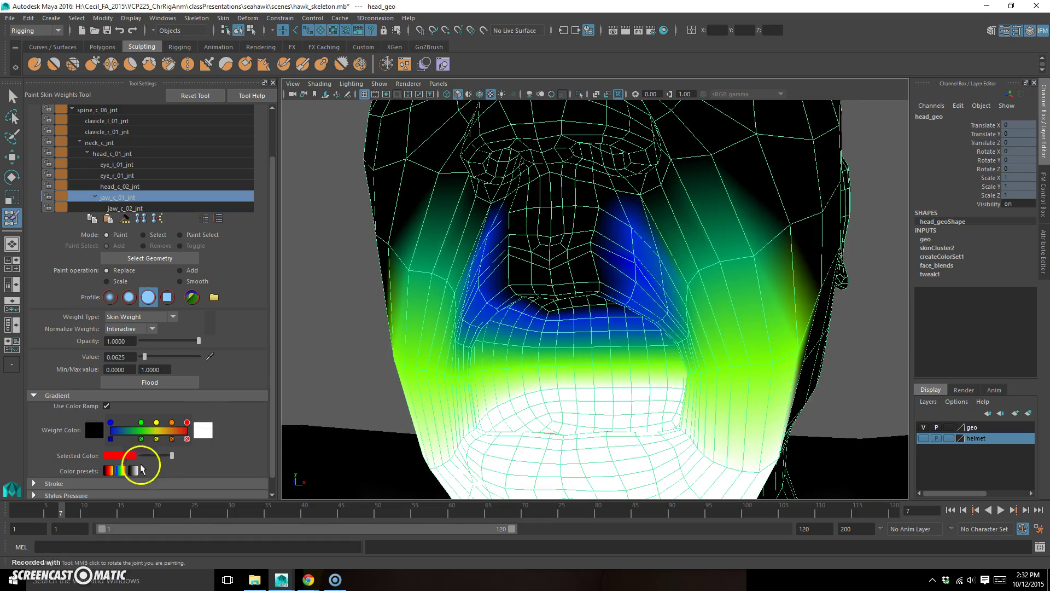
Step: Try out the color presets for the weight ramp and settle on the blue-green-yellow-red rainbow preset
left_click(110, 472)
left_click(121, 472)
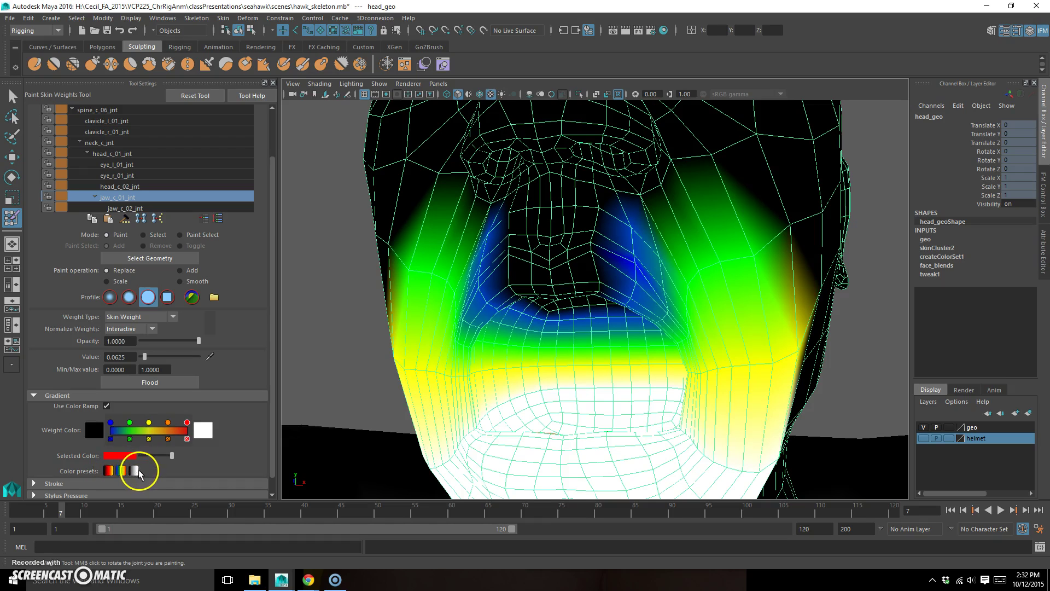
left_click(135, 470)
left_click(109, 471)
left_click_drag(641, 302, 385, 399, "alt")
left_click(122, 470)
left_click_drag(597, 362, 558, 345, "alt")
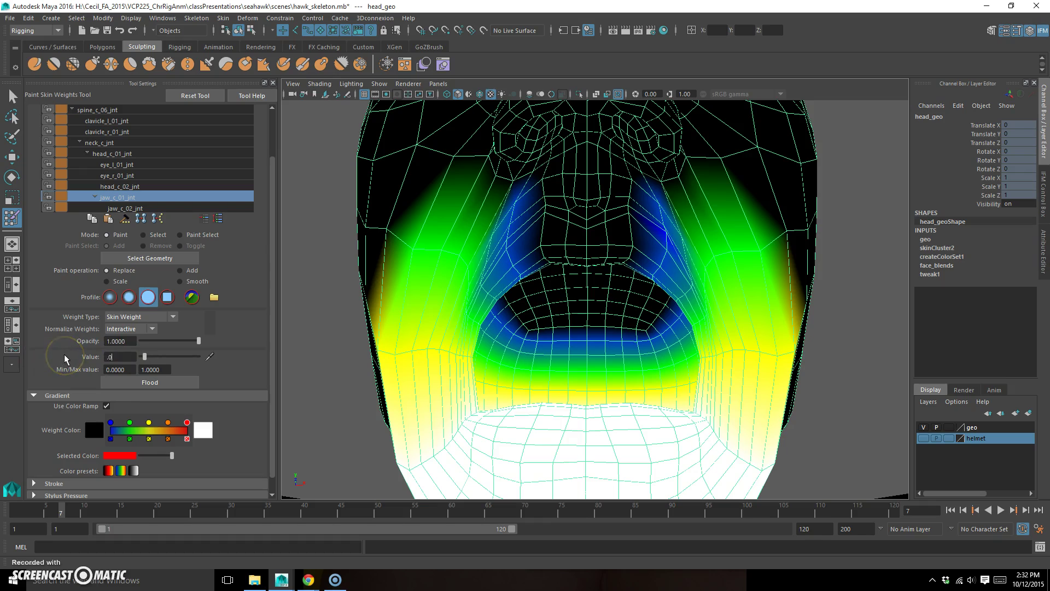
Step: Paint jaw_c_01_jnt weights with a replace value of 0.025 above the upper lip and inside it on both sides
left_click_drag(487, 223, 615, 213, "alt")
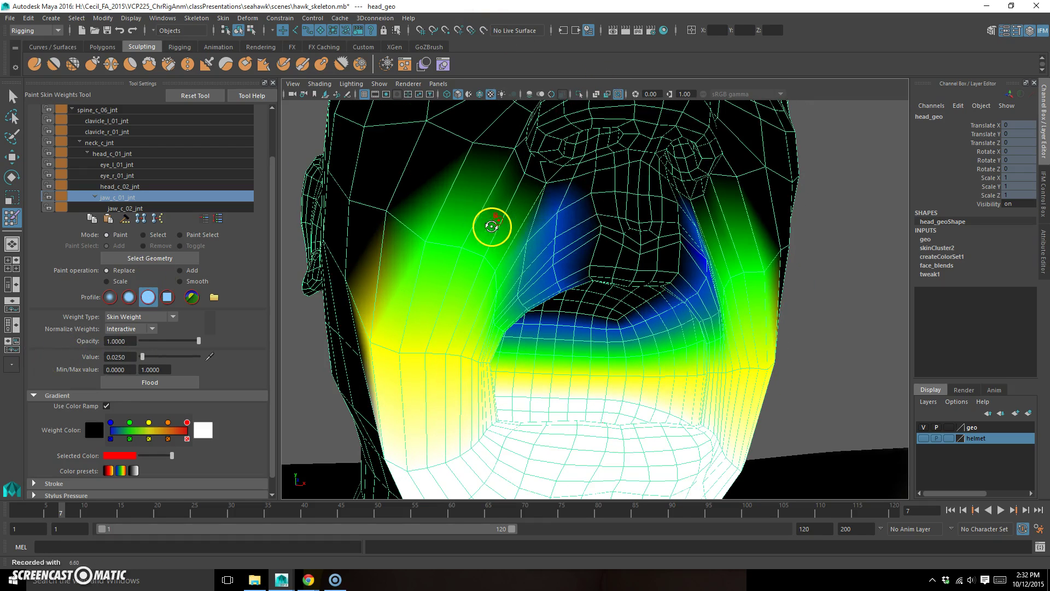
left_click_drag(586, 272, 569, 176, "alt")
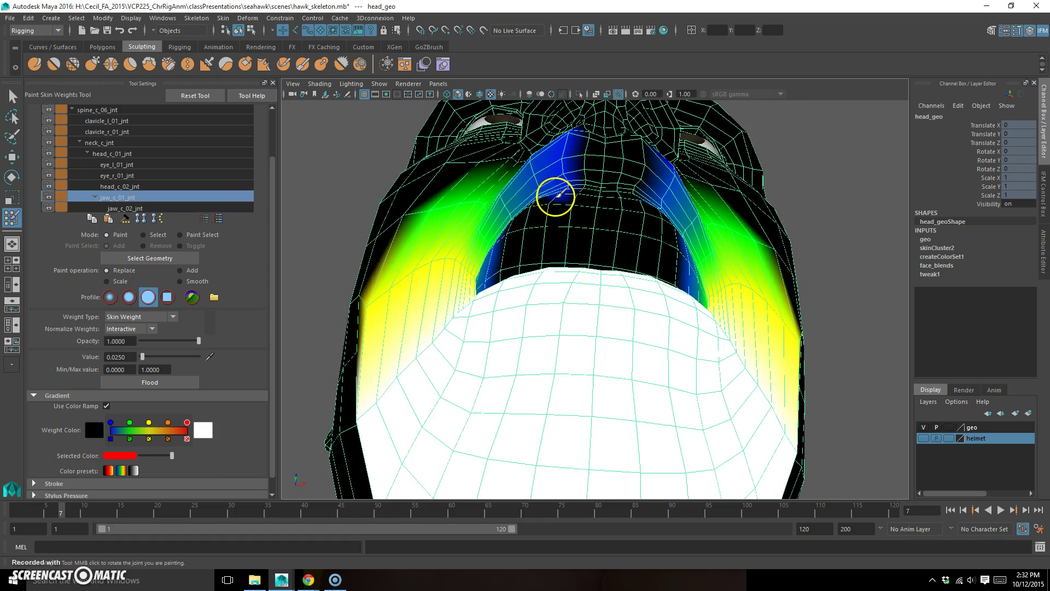
left_click_drag(557, 202, 530, 202, "alt")
right_click_drag(530, 206, 542, 213, "alt")
mouse_move(488, 233)
left_mouse_down("alt")
mouse_move(477, 214)
mouse_move(465, 228)
left_mouse_up("alt")
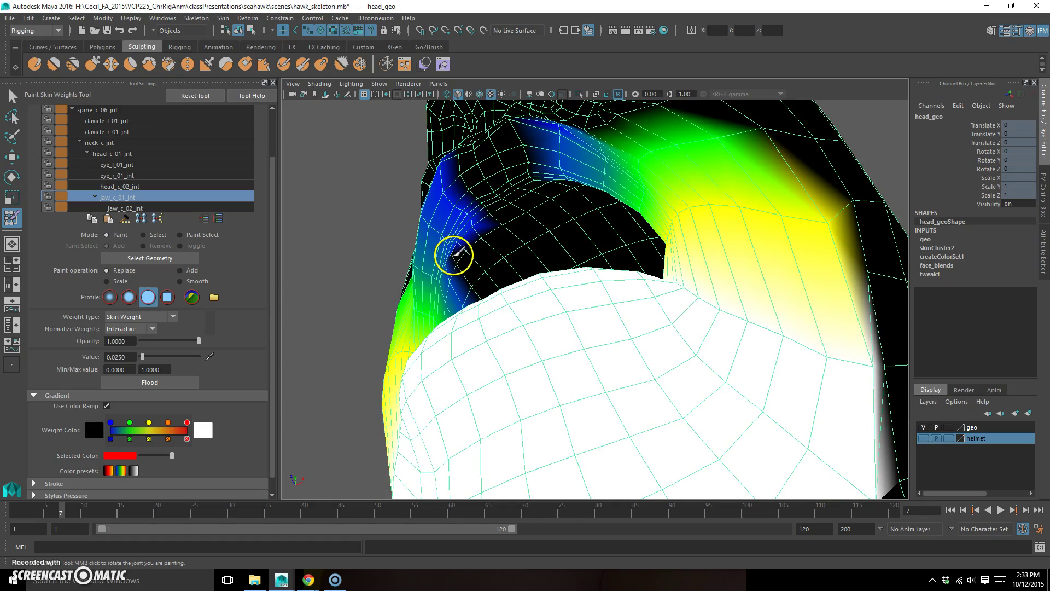
mouse_move(476, 284)
left_mouse_down("alt")
mouse_move(514, 300)
mouse_move(485, 279)
mouse_move(532, 353)
mouse_move(659, 347)
mouse_move(713, 305)
mouse_move(713, 321)
left_mouse_up("alt")
mouse_move(713, 281)
left_mouse_down("alt")
mouse_move(746, 297)
mouse_move(735, 315)
left_mouse_up("alt")
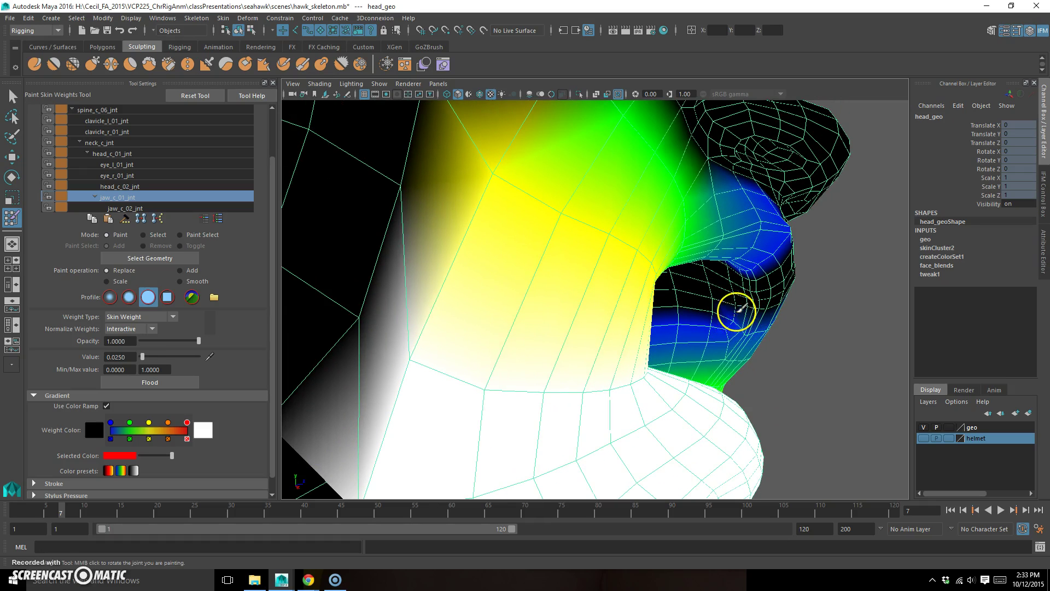
left_click_drag(769, 309, 654, 320, "alt")
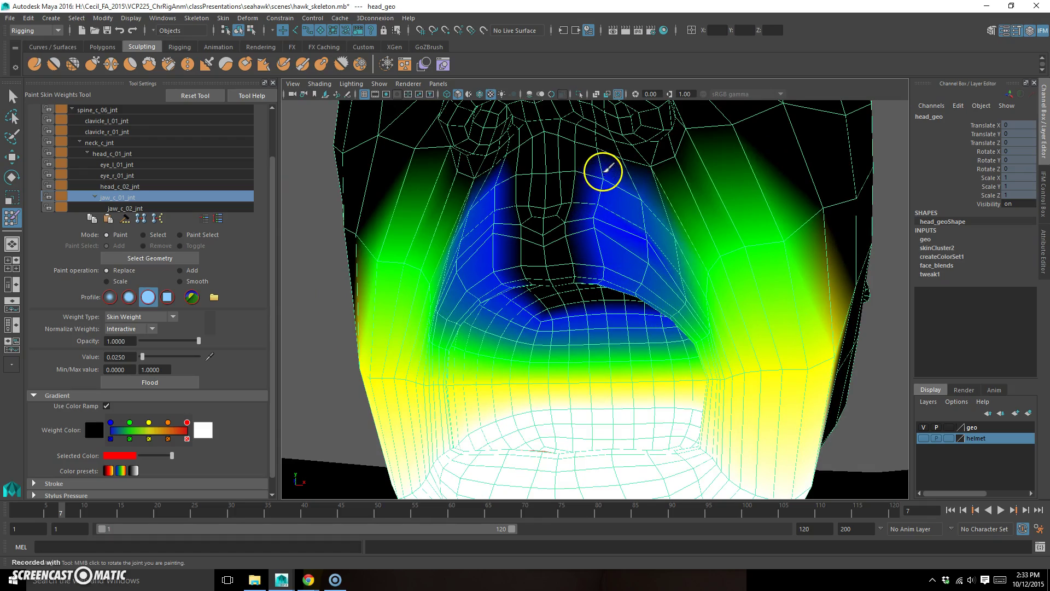
mouse_move(701, 249)
left_mouse_down("alt")
mouse_move(607, 270)
mouse_move(673, 271)
left_mouse_up("alt")
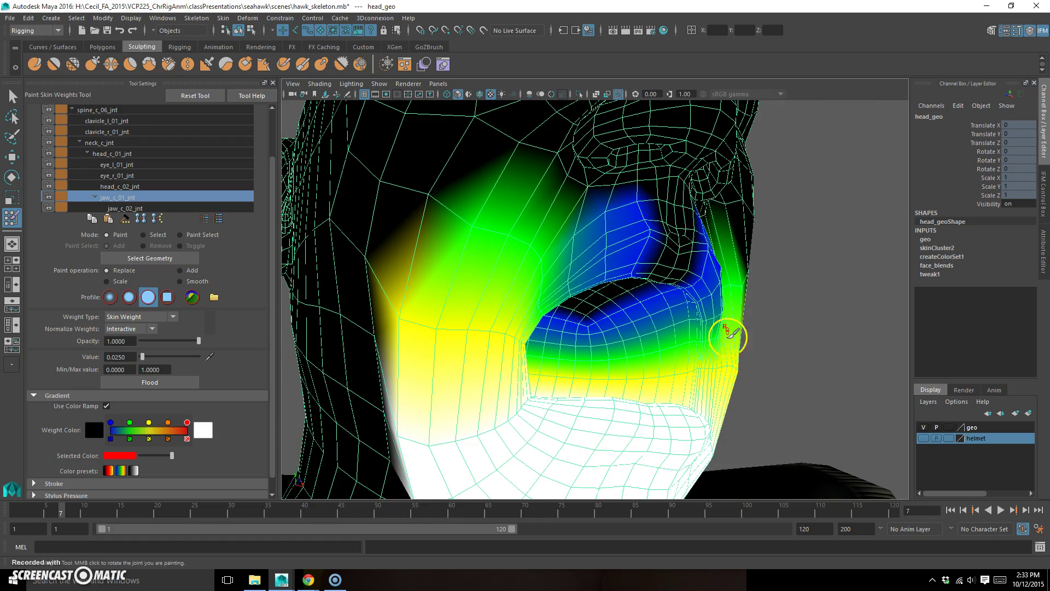
mouse_move(637, 319)
left_mouse_down("alt")
mouse_move(598, 257)
mouse_move(649, 263)
mouse_move(607, 367)
left_mouse_up("alt")
Step: Switch the weight display back to grayscale by disabling the color ramp, and set the timeline to frame 6
scroll(631, 324, "down", 3)
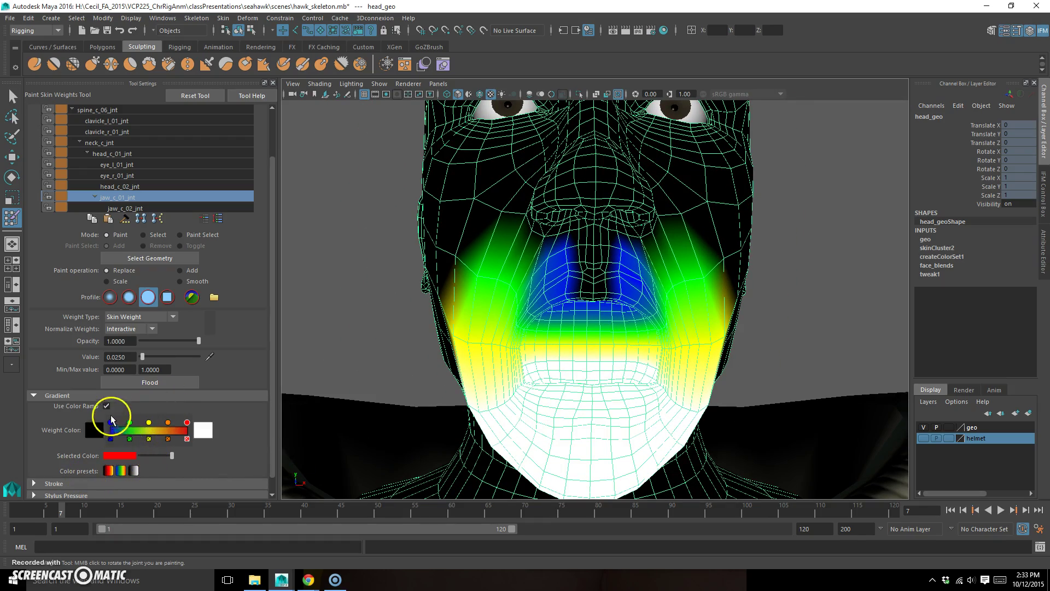
left_click(107, 406)
scroll(736, 336, "up", 2)
mouse_move(60, 511)
left_mouse_down()
mouse_move(18, 506)
mouse_move(89, 510)
mouse_move(16, 506)
mouse_move(85, 506)
mouse_move(22, 505)
mouse_move(53, 506)
left_mouse_up()
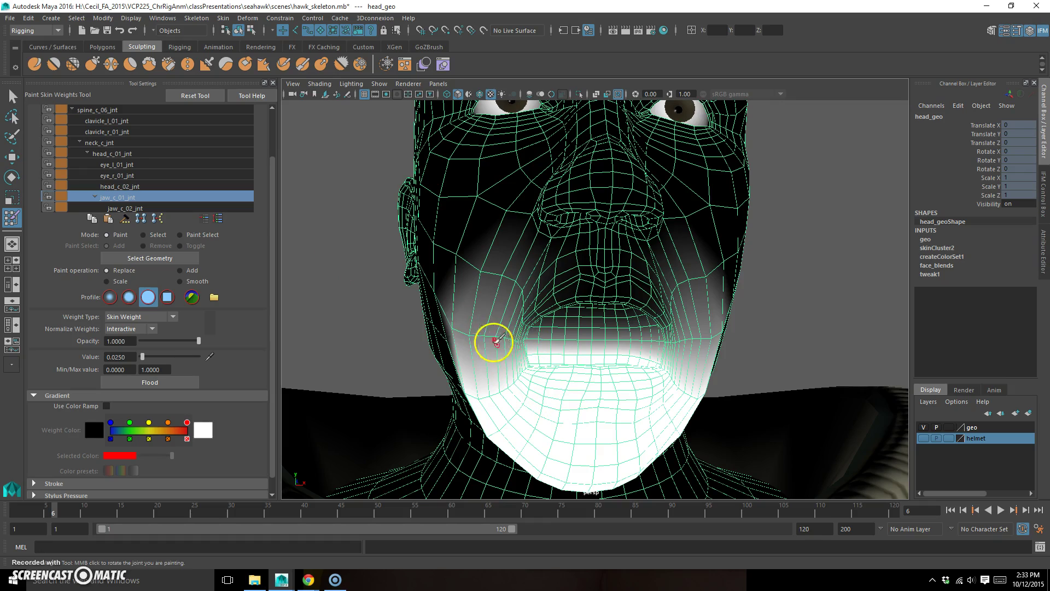
Step: Paint head_c_01_jnt weights with a replace value of 0.25 below the mouth corners and along the lower cheeks on both sides
left_click(113, 153)
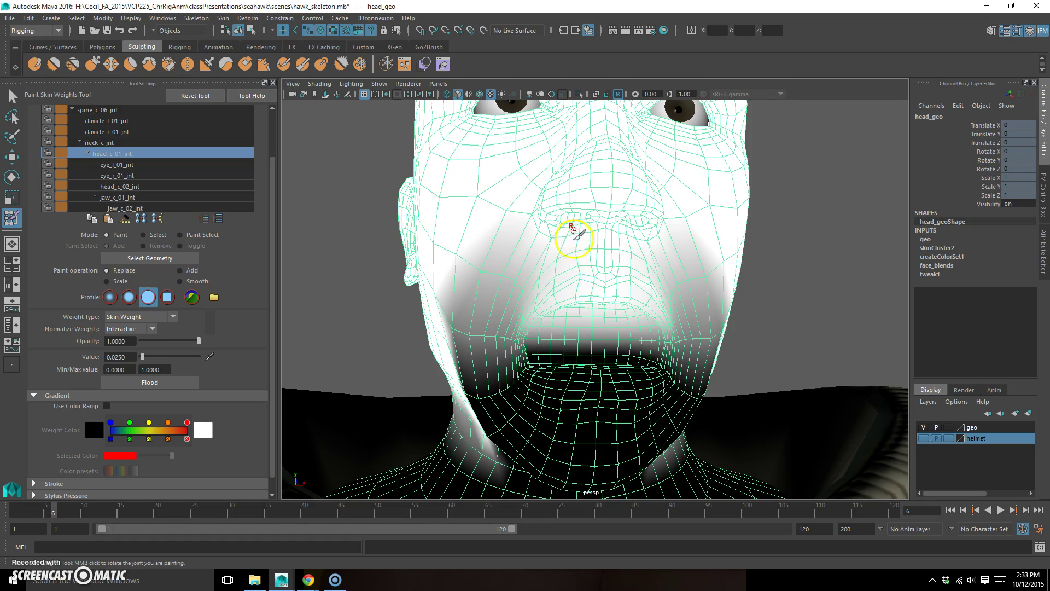
scroll(522, 397, "up", 2)
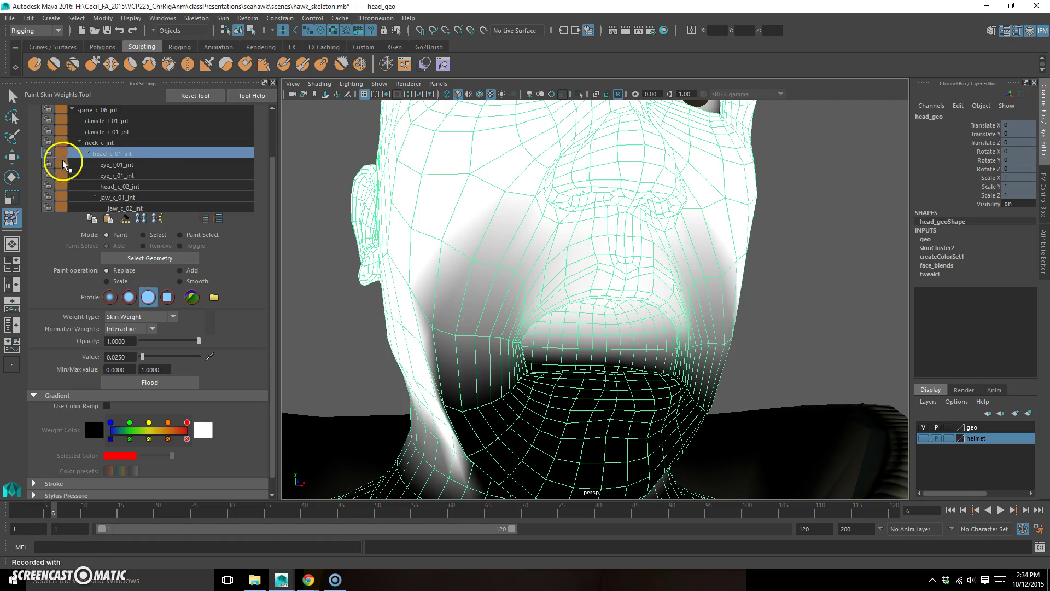
double_click(126, 356)
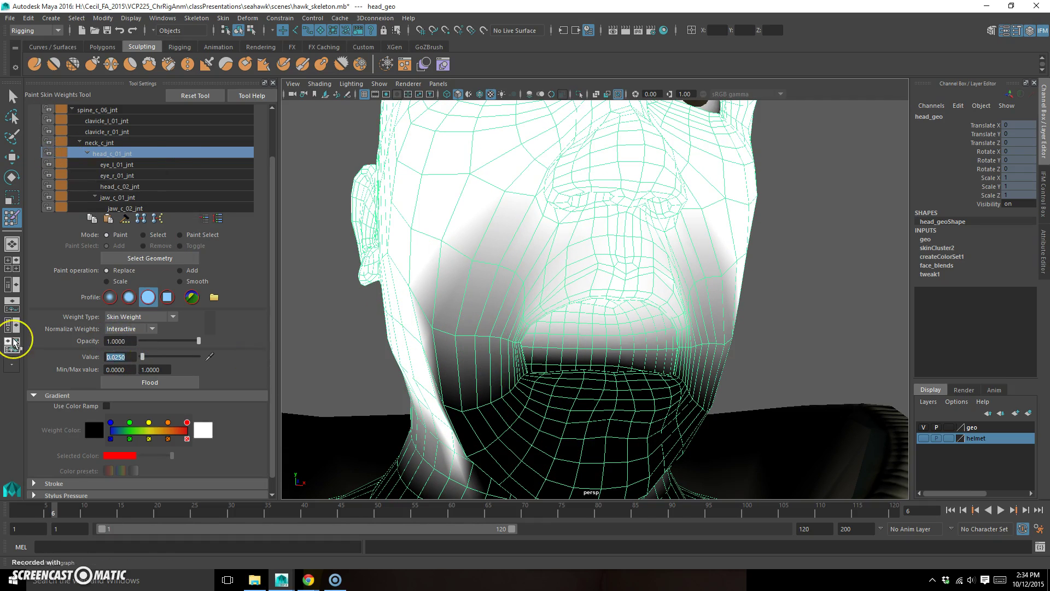
key("Return")
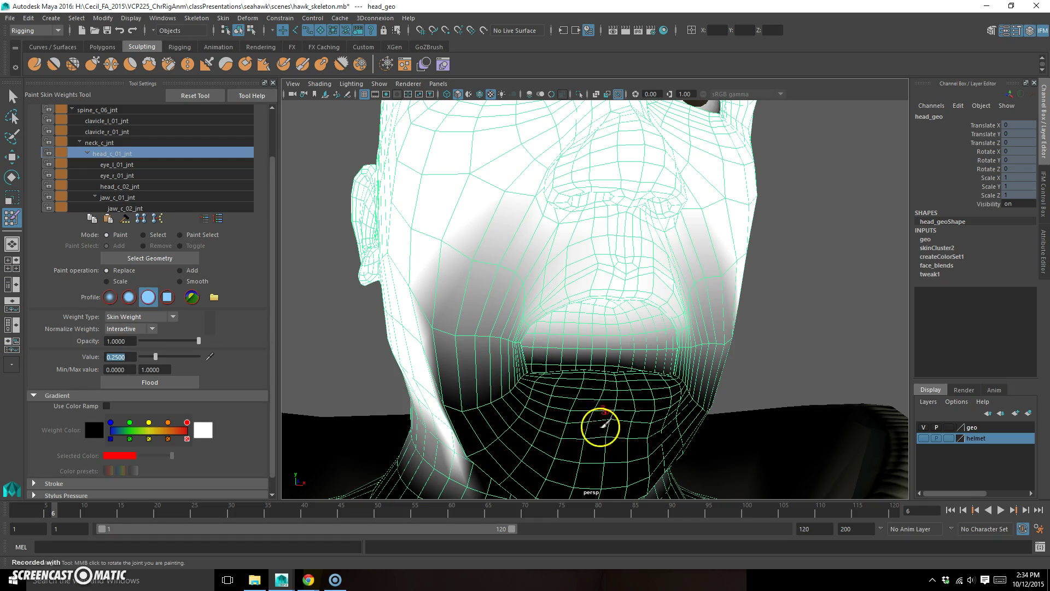
mouse_move(581, 429)
left_mouse_down("alt")
mouse_move(481, 429)
mouse_move(524, 422)
left_mouse_up("alt")
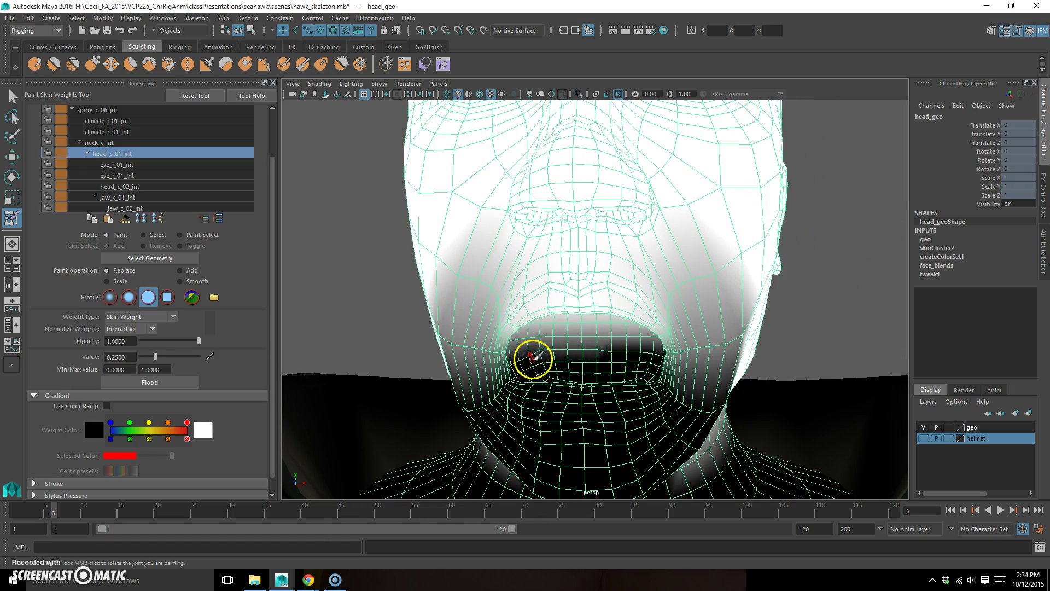
mouse_move(536, 364)
left_mouse_down("alt")
mouse_move(563, 352)
mouse_move(462, 399)
mouse_move(494, 382)
left_mouse_up("alt")
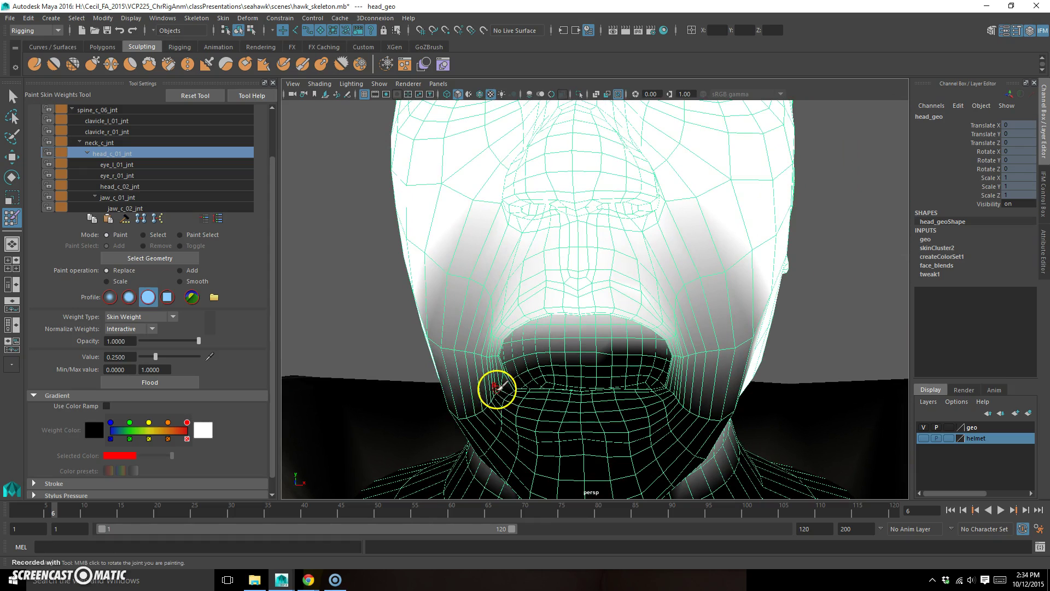
left_click_drag(481, 418, 535, 399, "alt")
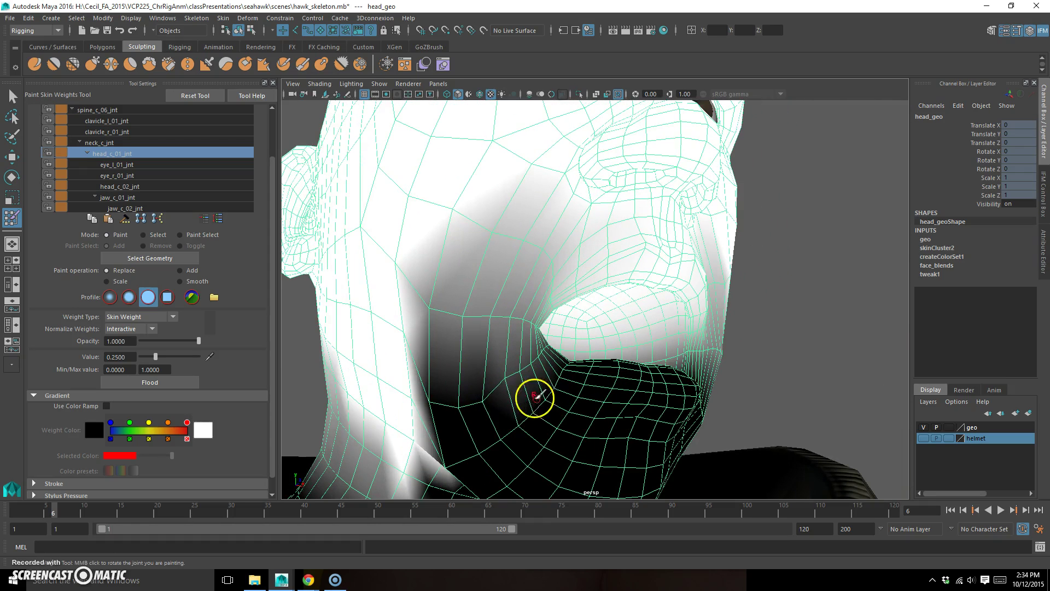
left_click_drag(462, 405, 435, 401)
mouse_move(668, 385)
left_mouse_down("alt")
mouse_move(602, 391)
mouse_move(633, 403)
mouse_move(637, 394)
mouse_move(571, 353)
mouse_move(668, 362)
mouse_move(660, 378)
mouse_move(695, 371)
mouse_move(633, 371)
mouse_move(686, 390)
mouse_move(673, 390)
left_mouse_up("alt")
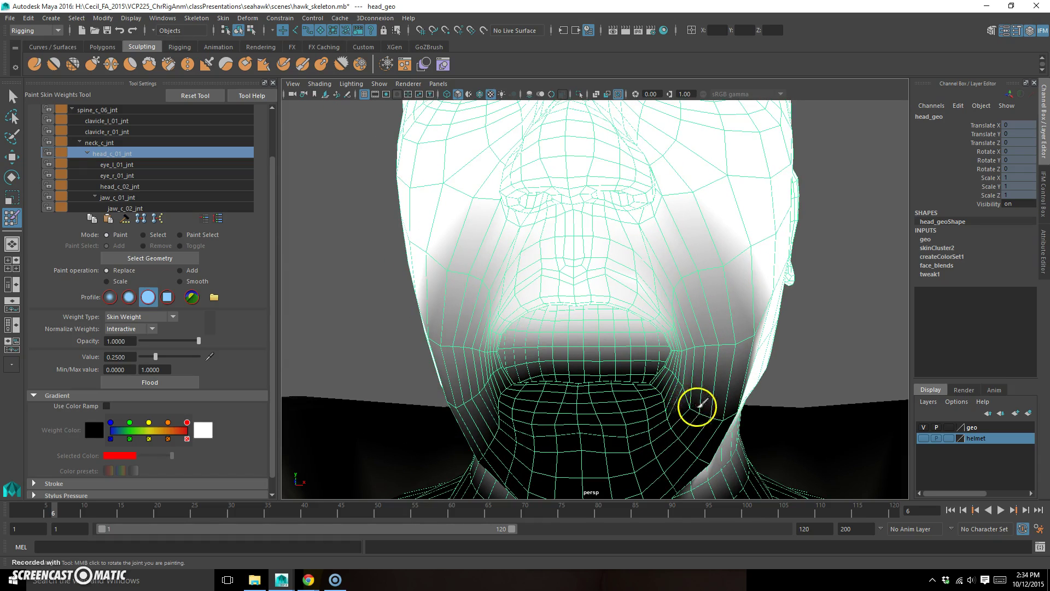
left_click_drag(734, 422, 319, 340, "alt")
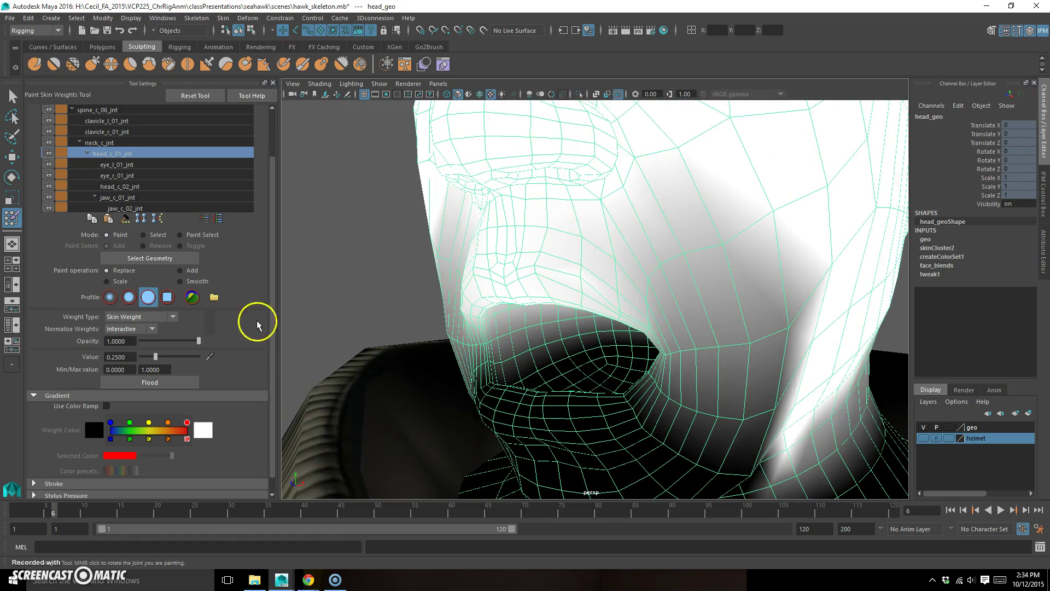
Step: Paint head_c_01_jnt weights at a value of 0.125 from the mouth corners down to the jawline on both sides
type("0.125")
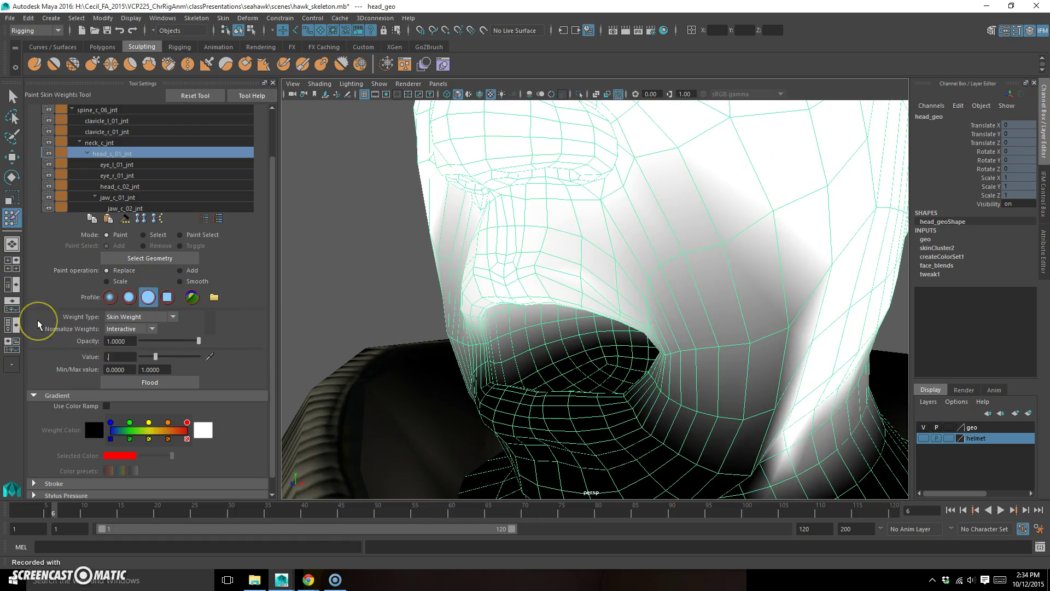
key("Return")
left_click_drag(415, 315, 600, 340, "alt")
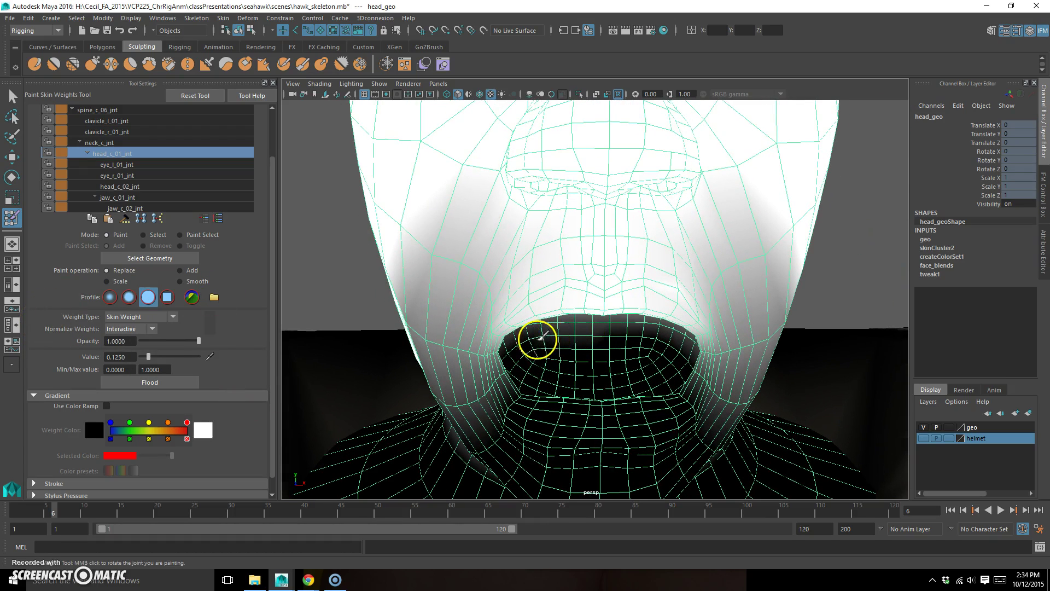
mouse_move(523, 350)
left_mouse_down("alt")
mouse_move(565, 354)
mouse_move(523, 383)
mouse_move(526, 373)
mouse_move(514, 377)
left_mouse_up("alt")
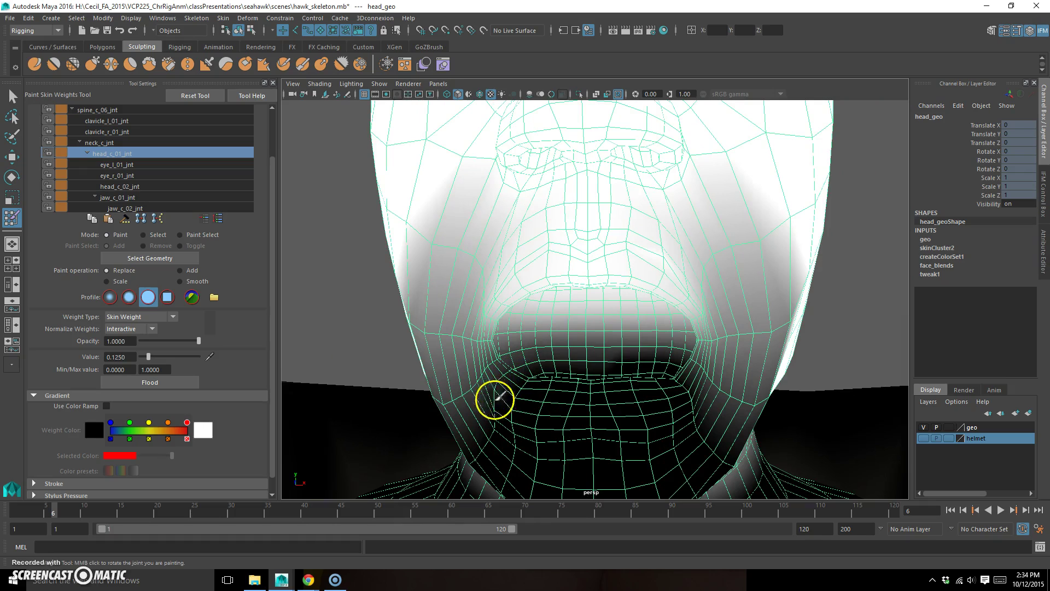
mouse_move(494, 428)
left_mouse_down()
mouse_move(498, 406)
mouse_move(582, 337)
left_mouse_up()
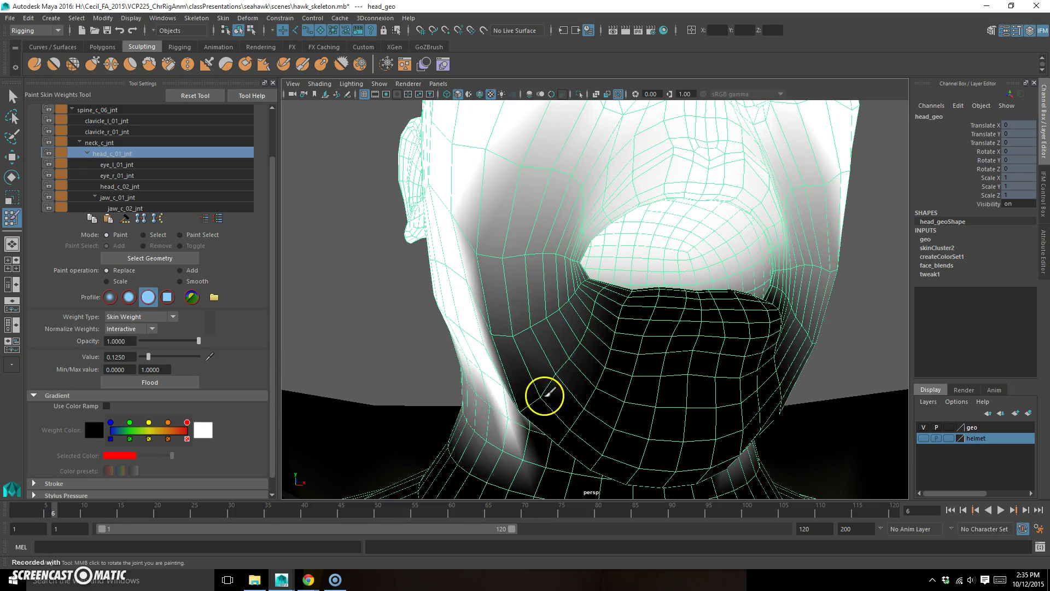
left_click_drag(539, 394, 553, 376, "alt")
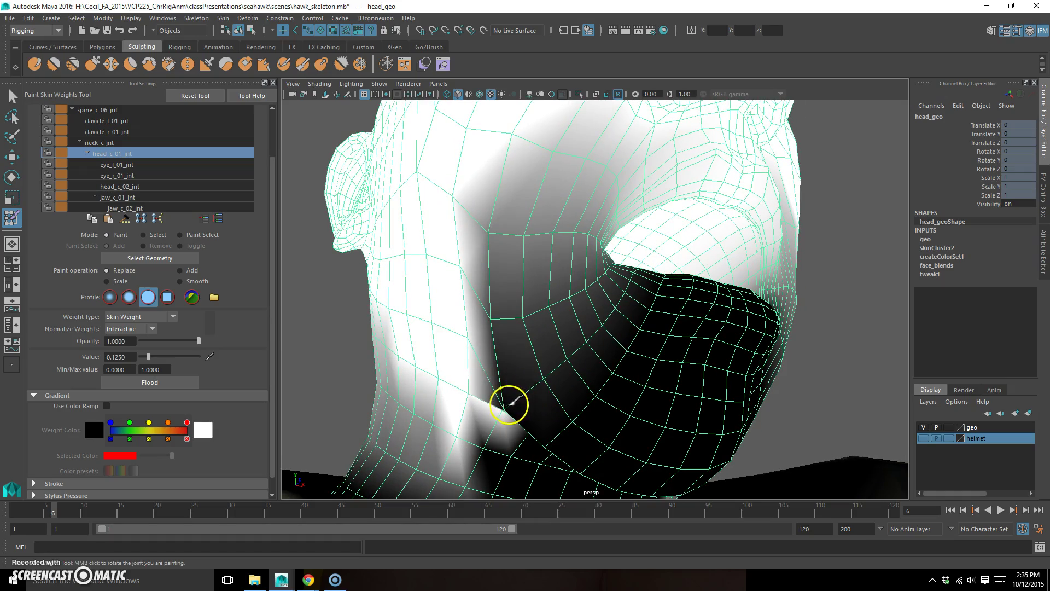
left_click_drag(509, 405, 502, 407)
left_click_drag(698, 382, 747, 377, "alt")
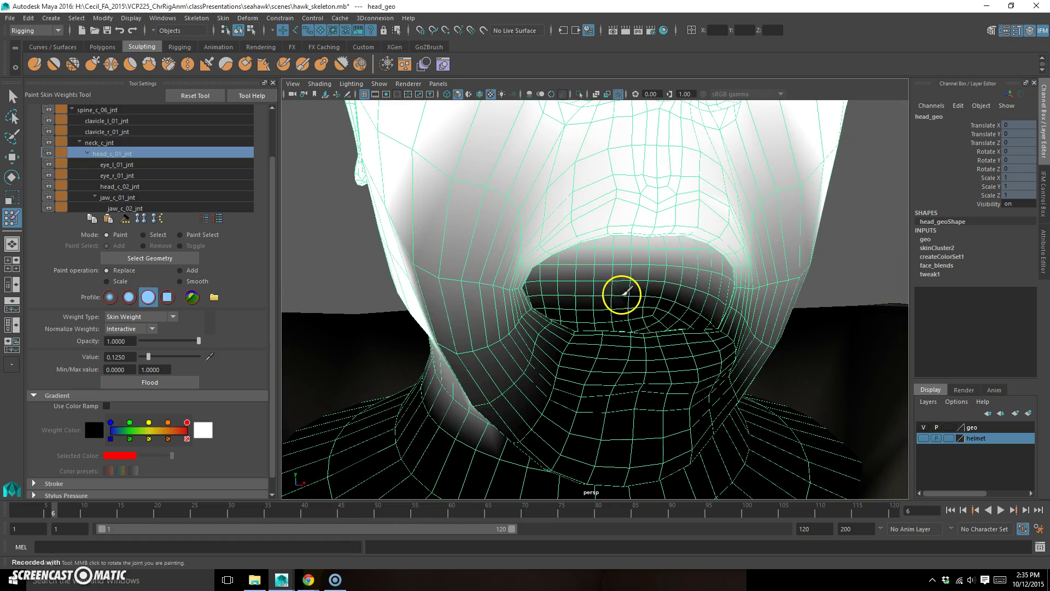
left_click_drag(713, 311, 700, 339, "alt")
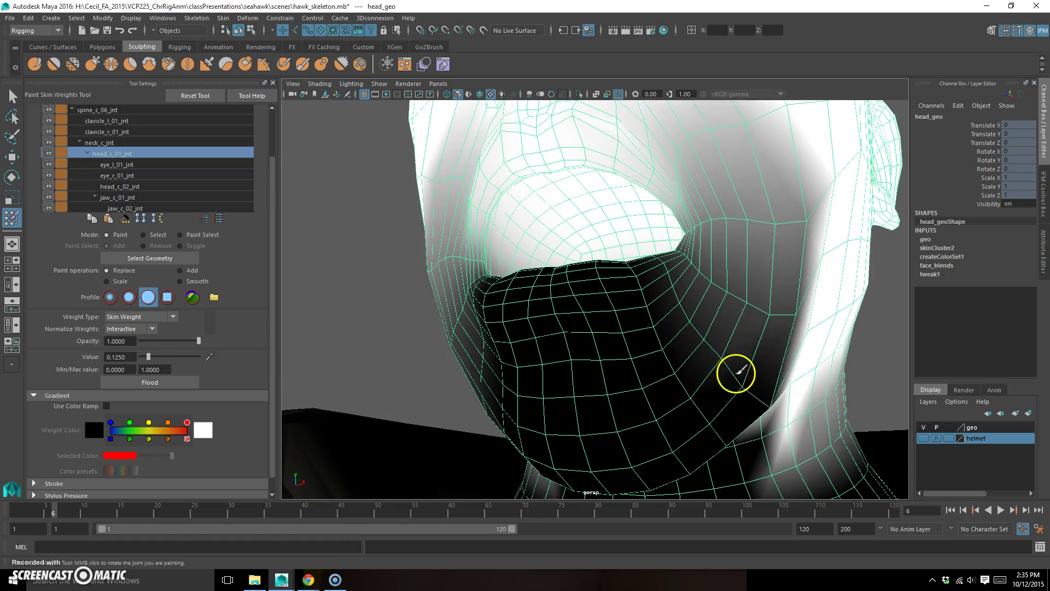
left_click_drag(754, 396, 666, 349, "alt")
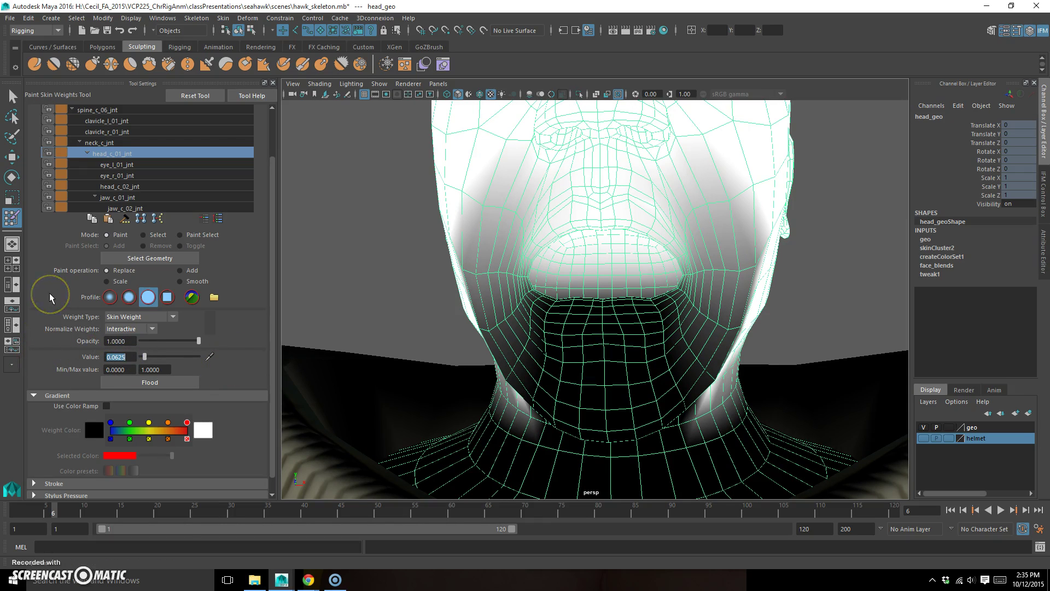
Step: Paint head_c_01_jnt weights at a value of 0.0625 beside the chin and inside the mouth on both sides, with the color ramp enabled
mouse_move(564, 335)
left_mouse_down("alt")
mouse_move(535, 335)
mouse_move(572, 326)
mouse_move(556, 342)
mouse_move(586, 307)
mouse_move(545, 395)
left_mouse_up("alt")
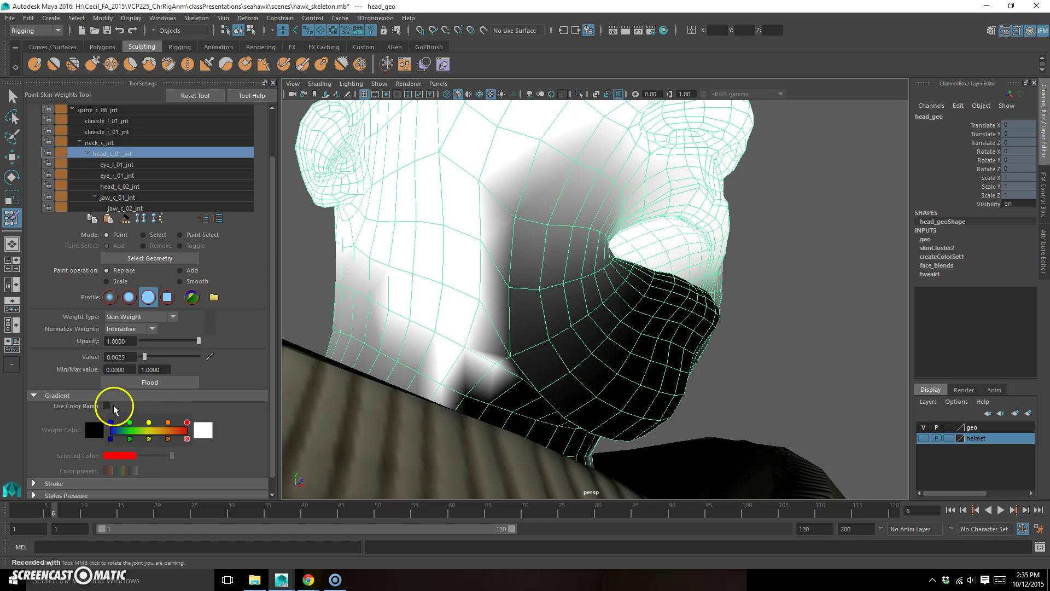
left_click(106, 407)
left_click_drag(741, 300, 607, 323, "alt")
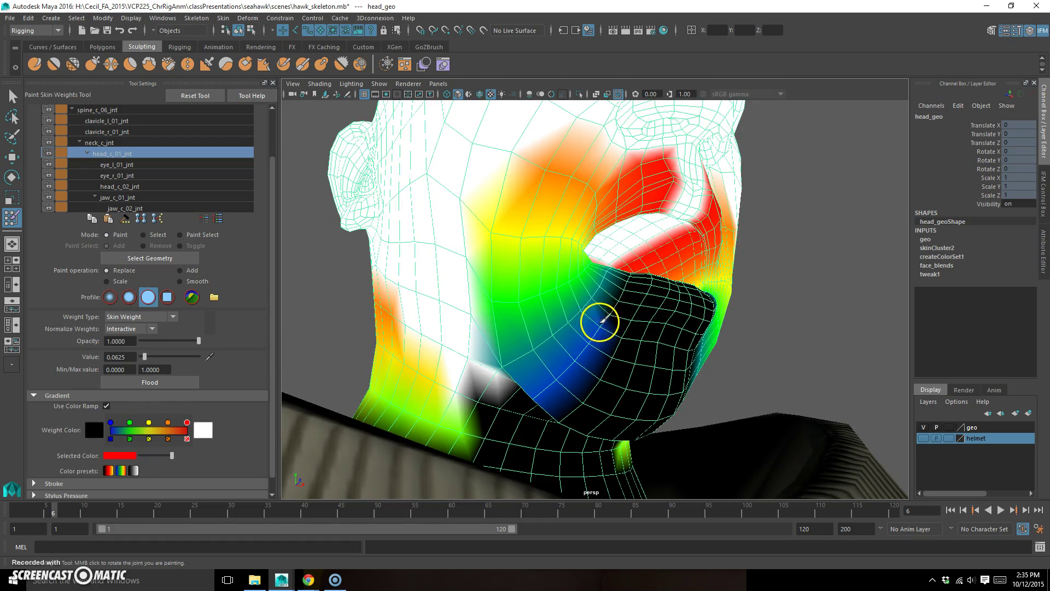
mouse_move(631, 281)
left_mouse_down("alt")
mouse_move(612, 329)
mouse_move(556, 366)
mouse_move(499, 353)
mouse_move(513, 342)
mouse_move(494, 325)
mouse_move(534, 322)
mouse_move(514, 332)
mouse_move(579, 307)
mouse_move(549, 324)
left_mouse_up("alt")
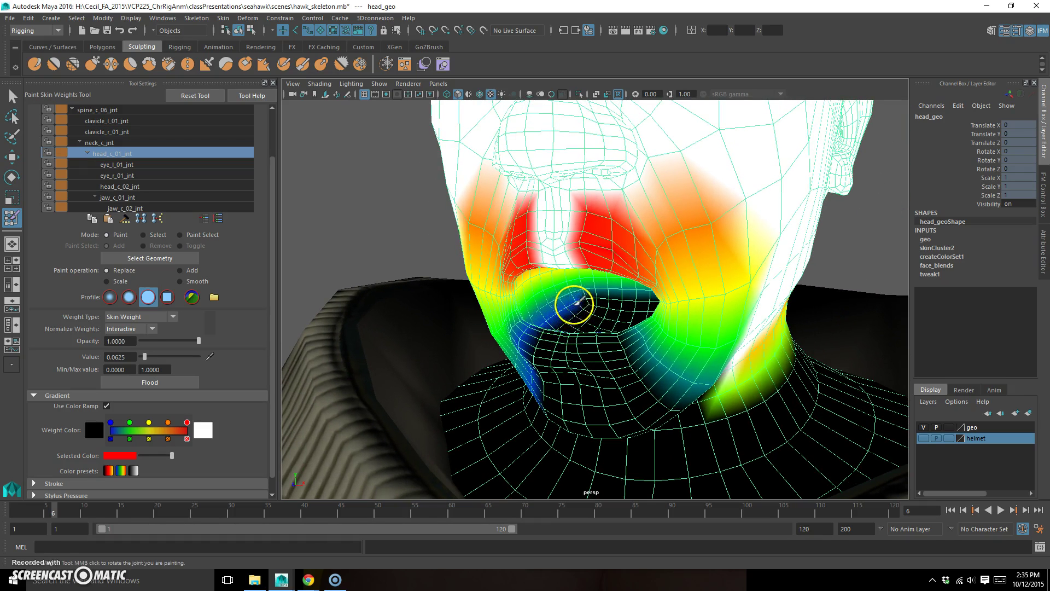
left_click_drag(617, 308, 603, 306, "alt")
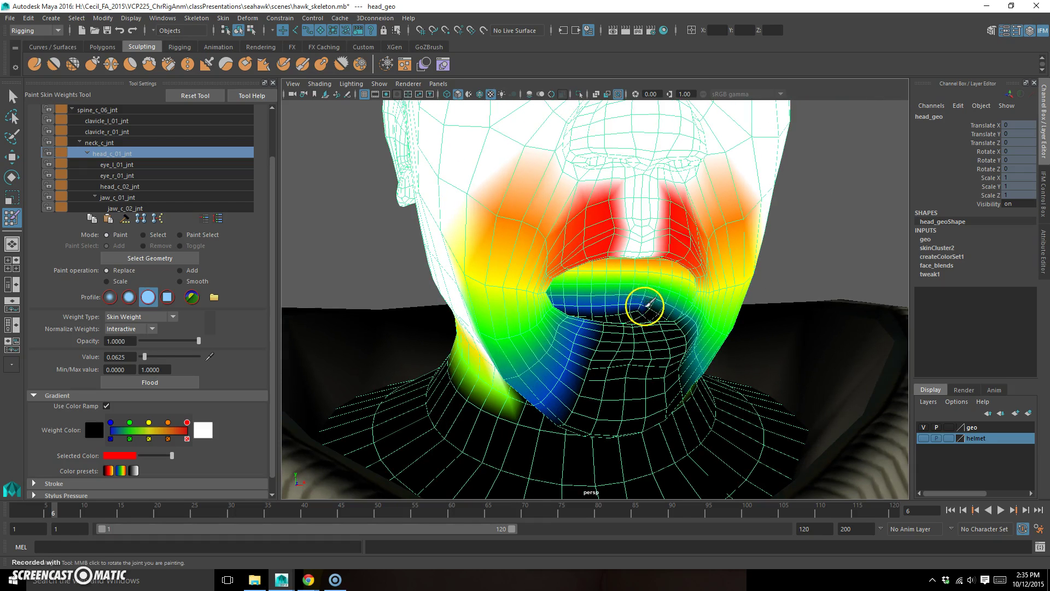
mouse_move(663, 319)
left_mouse_down("alt")
mouse_move(650, 308)
mouse_move(706, 331)
mouse_move(671, 310)
mouse_move(652, 326)
mouse_move(703, 333)
mouse_move(663, 333)
mouse_move(633, 302)
left_mouse_up("alt")
mouse_move(659, 352)
left_mouse_down()
mouse_move(668, 387)
mouse_move(668, 368)
mouse_move(680, 386)
mouse_move(628, 366)
mouse_move(581, 368)
mouse_move(626, 377)
mouse_move(580, 394)
left_mouse_up()
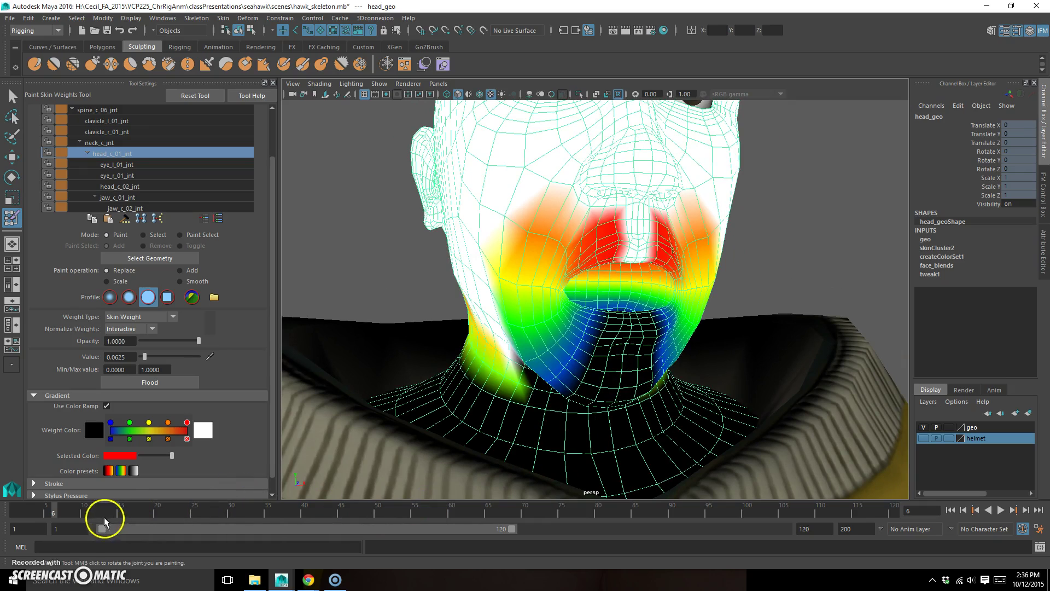
Step: Smooth the head_c_01_jnt weights around the open mouth and jaw at frame 10, with the weight display in grayscale
left_click_drag(49, 512, 83, 513)
left_click_drag(692, 352, 744, 338, "alt")
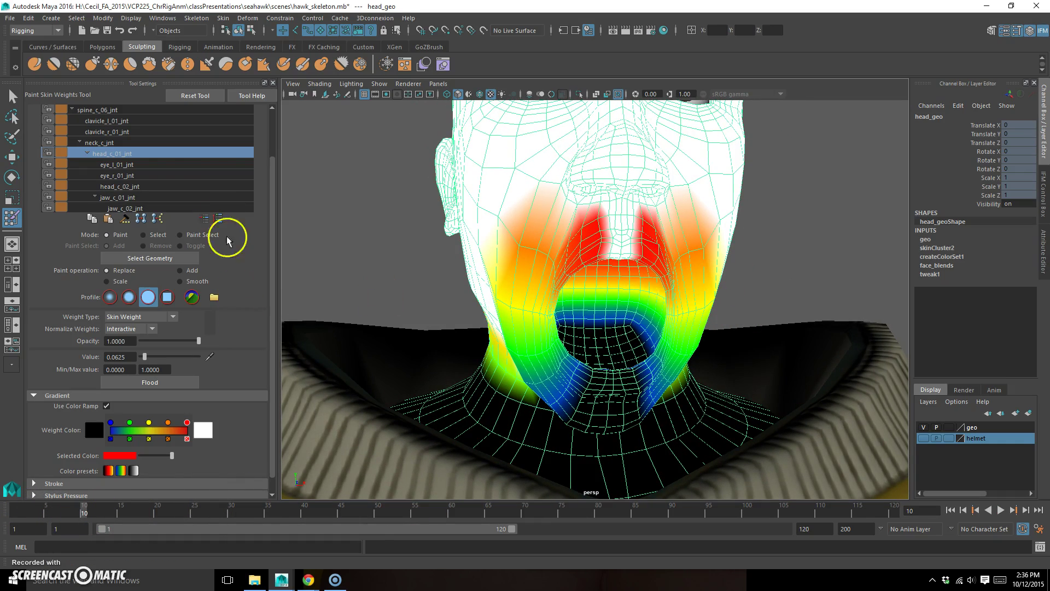
left_click(197, 282)
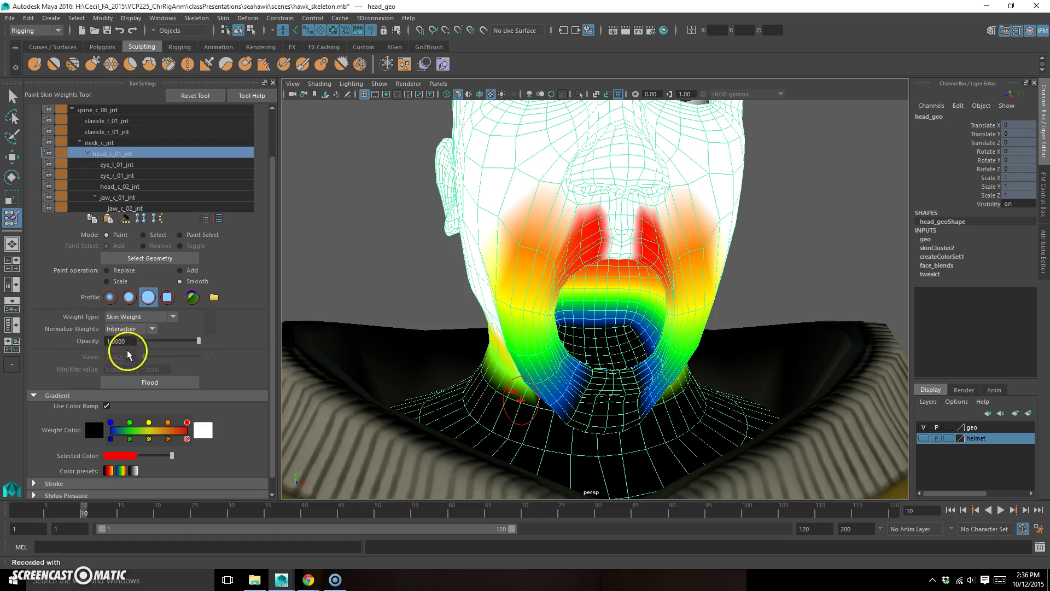
left_click(107, 406)
scroll(536, 363, "up", 5)
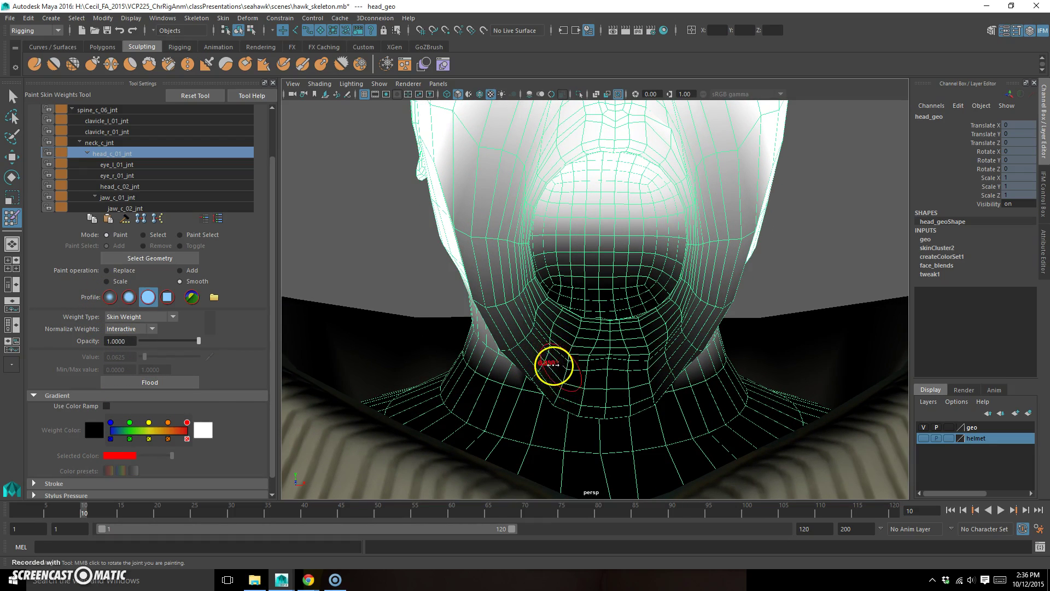
left_click_drag(598, 363, 601, 356, "alt")
mouse_move(546, 393)
left_mouse_down("alt")
mouse_move(629, 354)
mouse_move(613, 343)
mouse_move(546, 349)
left_mouse_up("alt")
left_click_drag(577, 288, 651, 317, "alt")
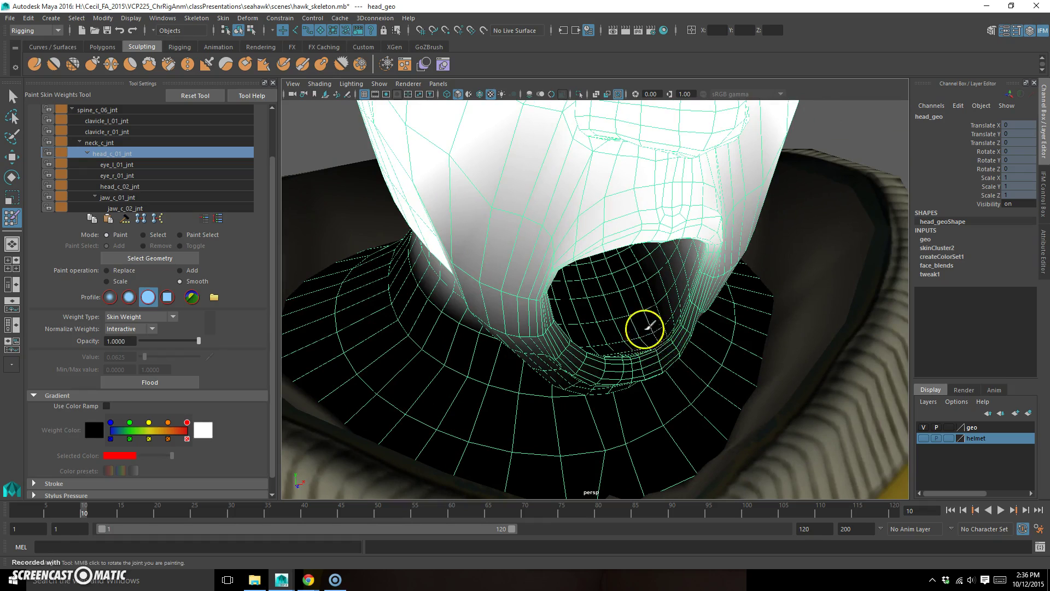
left_click_drag(640, 352, 569, 257, "alt")
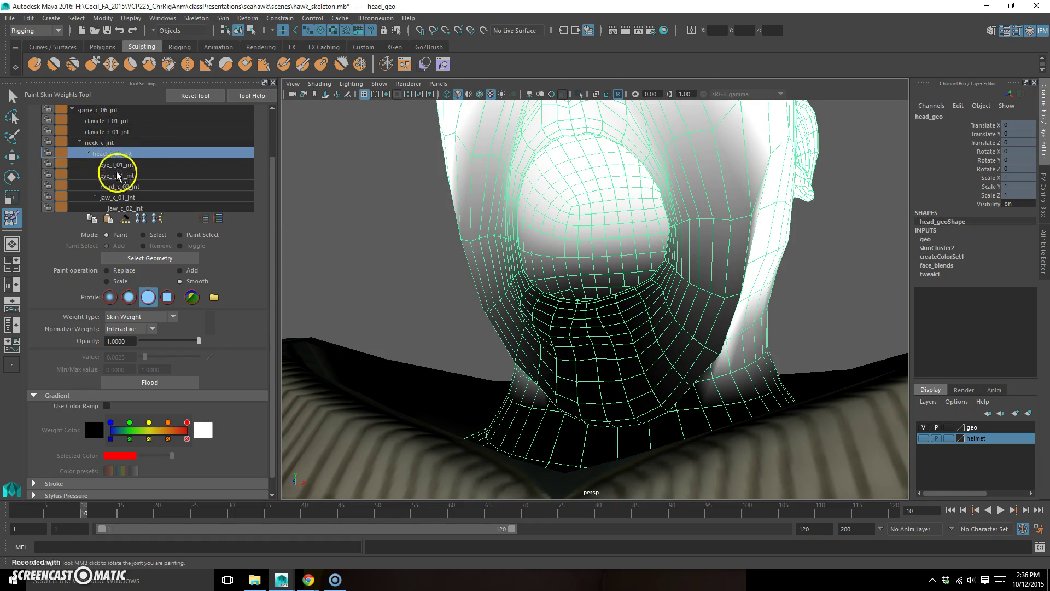
Step: Smooth the jaw_c_01_jnt weights around the open mouth at frame 10
left_click(121, 196)
mouse_move(593, 241)
left_mouse_down("alt")
mouse_move(614, 247)
mouse_move(622, 310)
mouse_move(622, 230)
mouse_move(659, 182)
left_mouse_up("alt")
mouse_move(671, 251)
left_mouse_down("alt")
mouse_move(659, 211)
mouse_move(641, 207)
mouse_move(663, 218)
mouse_move(665, 249)
mouse_move(661, 182)
left_mouse_up("alt")
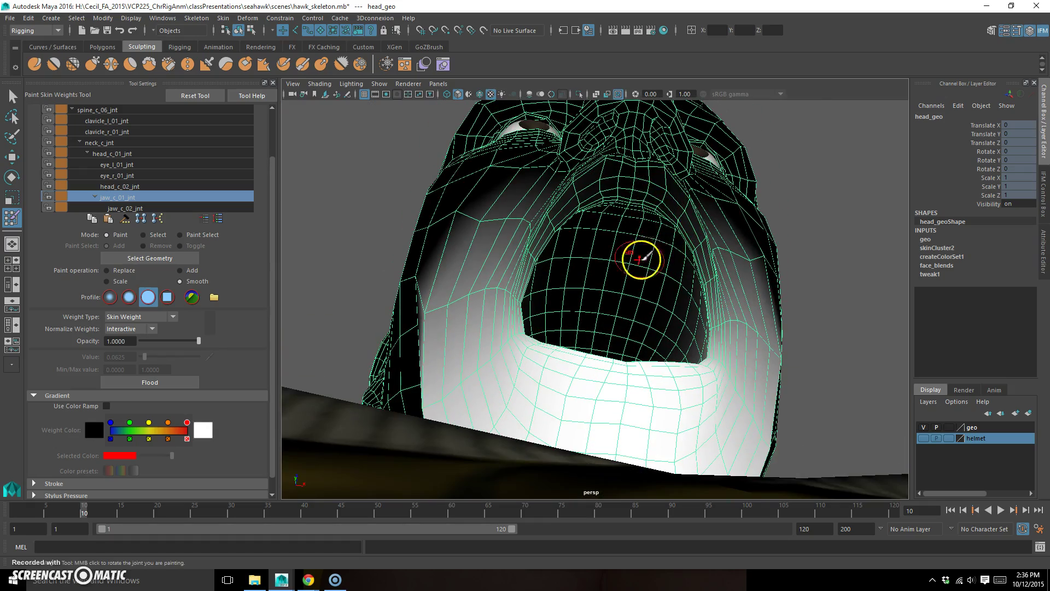
left_click_drag(641, 258, 615, 180, "alt")
mouse_move(687, 255)
left_mouse_down("alt")
mouse_move(541, 323)
mouse_move(560, 323)
mouse_move(532, 352)
left_mouse_up("alt")
Step: Return to frame 1 and smooth the jaw_c_01_jnt weights along the cheeks, jawline and upper neck
left_click_drag(98, 517, 11, 497)
mouse_move(706, 370)
left_mouse_down("alt")
mouse_move(716, 356)
mouse_move(734, 366)
mouse_move(748, 305)
mouse_move(728, 383)
mouse_move(773, 380)
mouse_move(605, 434)
mouse_move(506, 402)
mouse_move(466, 314)
mouse_move(486, 367)
left_mouse_up("alt")
mouse_move(486, 367)
left_mouse_down()
mouse_move(476, 319)
mouse_move(481, 382)
mouse_move(552, 422)
mouse_move(540, 422)
left_mouse_up()
mouse_move(490, 353)
left_mouse_down()
mouse_move(460, 247)
mouse_move(479, 400)
left_mouse_up()
mouse_move(457, 340)
left_mouse_down("alt")
mouse_move(633, 422)
mouse_move(650, 452)
mouse_move(614, 436)
mouse_move(752, 403)
mouse_move(749, 325)
mouse_move(713, 220)
left_mouse_up("alt")
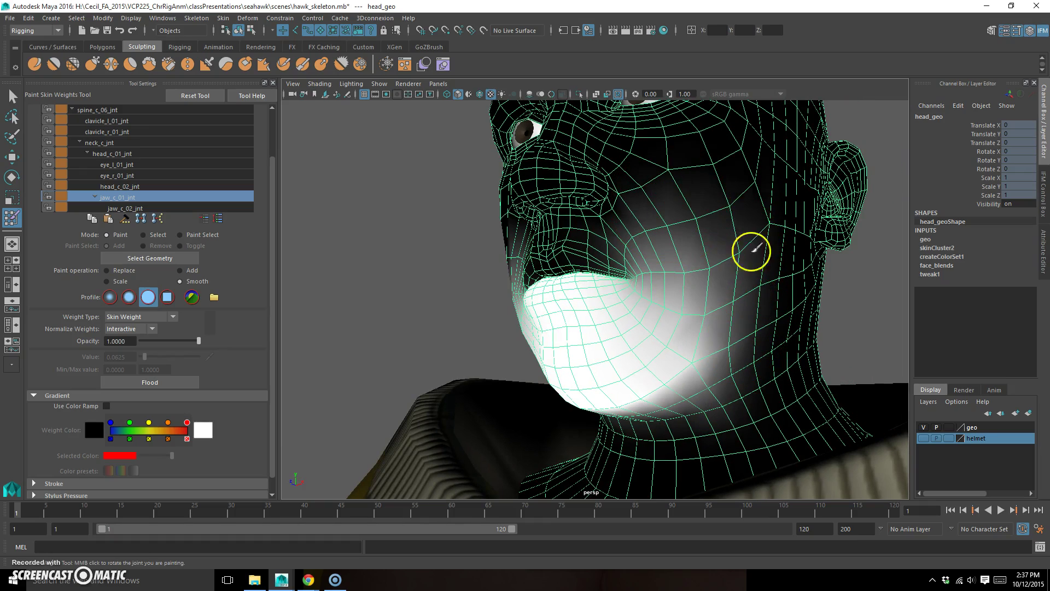
left_click_drag(750, 251, 569, 239, "alt")
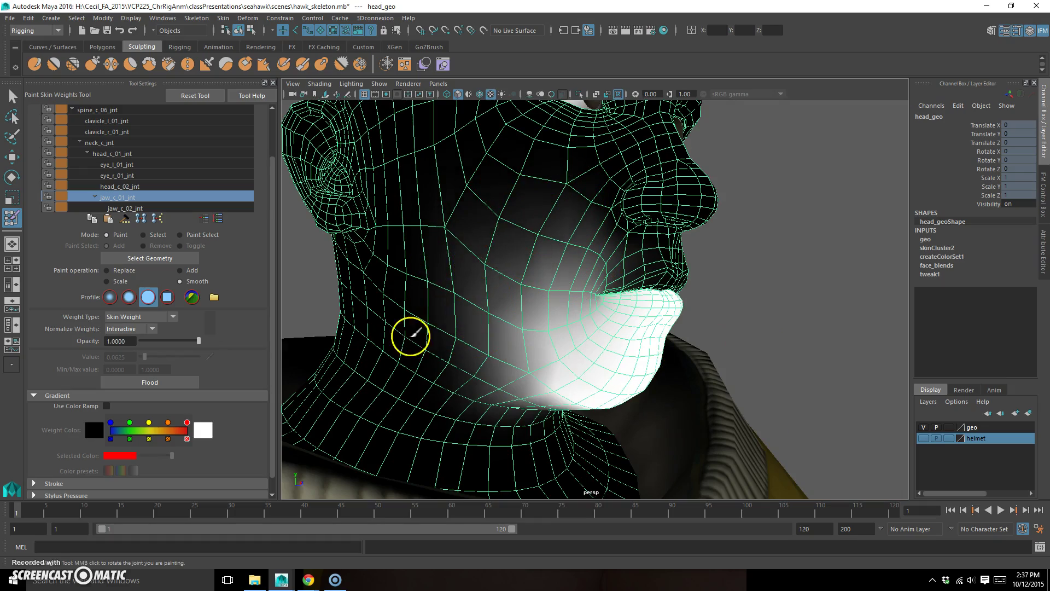
left_click_drag(506, 215, 750, 281, "alt")
mouse_move(750, 342)
left_mouse_down("alt")
mouse_move(758, 359)
mouse_move(675, 422)
left_mouse_up("alt")
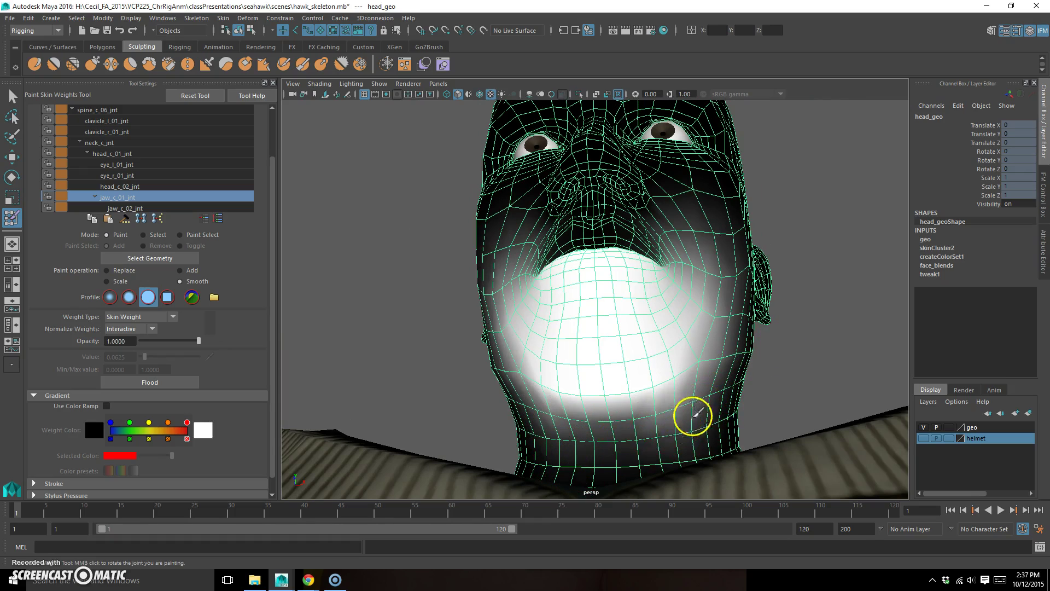
left_click_drag(753, 387, 613, 437, "alt")
Step: Scrub through the jaw-opening animation to check how the smoothed weights deform the face
mouse_move(38, 506)
left_mouse_down()
mouse_move(134, 503)
mouse_move(18, 507)
left_mouse_up()
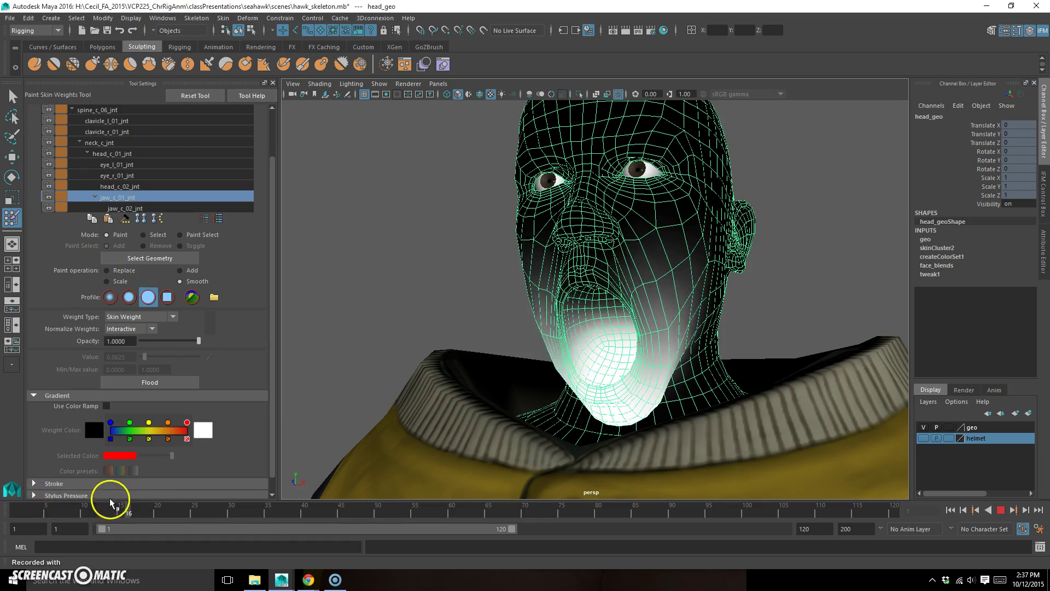
left_click_drag(38, 500, 11, 553)
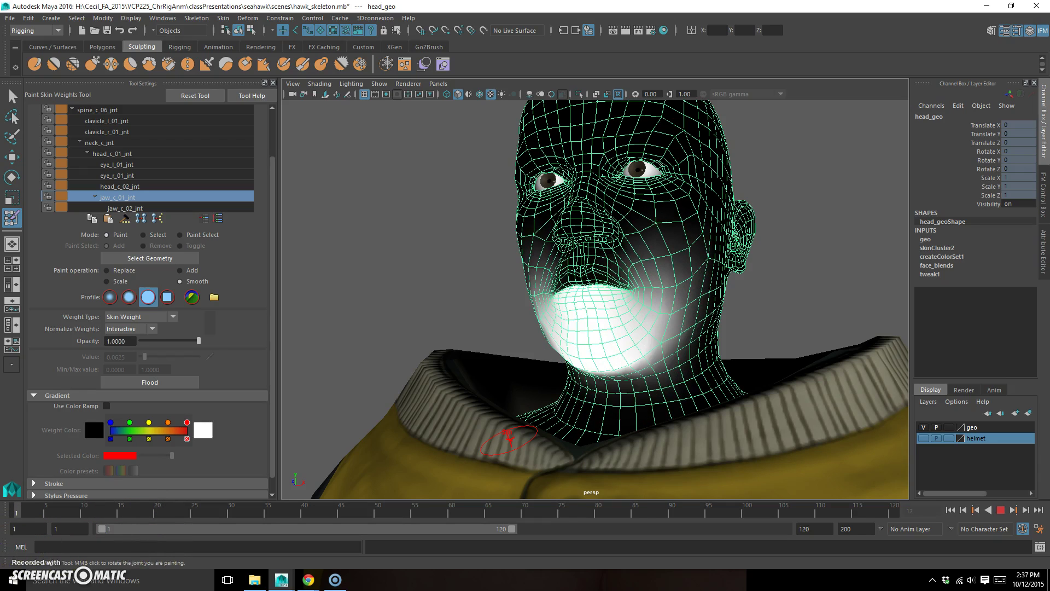
left_click_drag(657, 357, 706, 336, "alt")
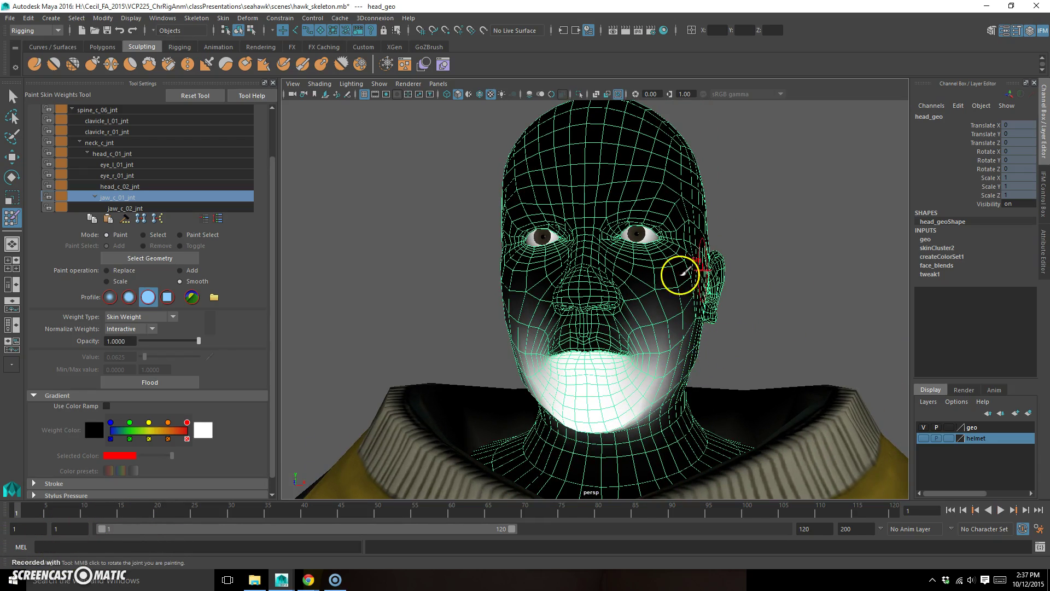
Step: Leave the weight painting tool and review the jaw animation on the shaded head, ending at frame 1
key("q")
mouse_move(698, 288)
left_mouse_down("alt")
mouse_move(811, 305)
mouse_move(674, 342)
left_mouse_up("alt")
left_click_drag(22, 510, 74, 505)
left_click(789, 181)
left_click_drag(545, 354, 617, 344, "alt")
left_click(612, 320)
left_click(612, 321)
key("alt+v")
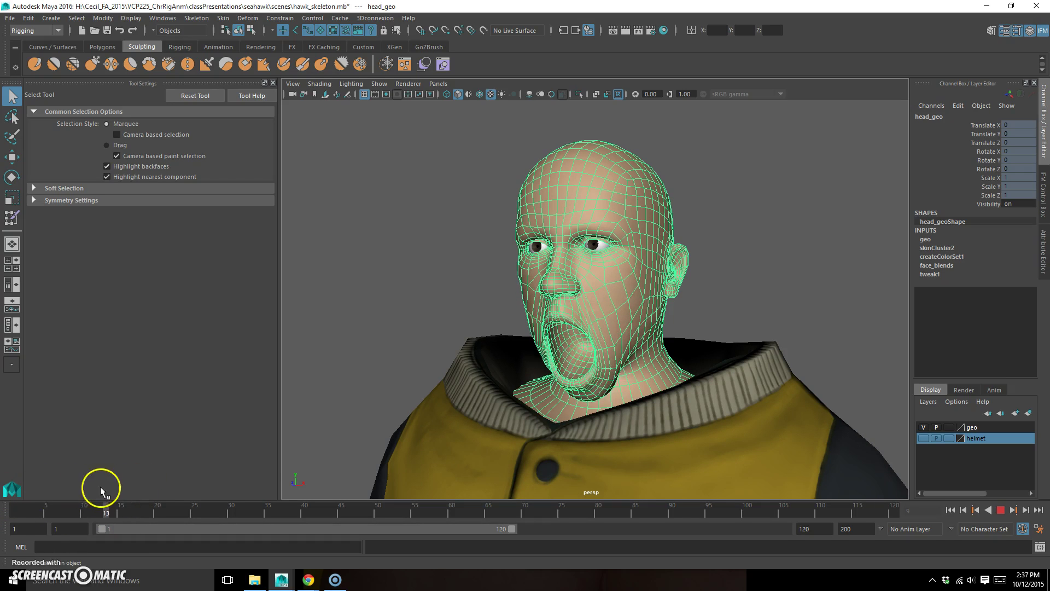
left_click(16, 501)
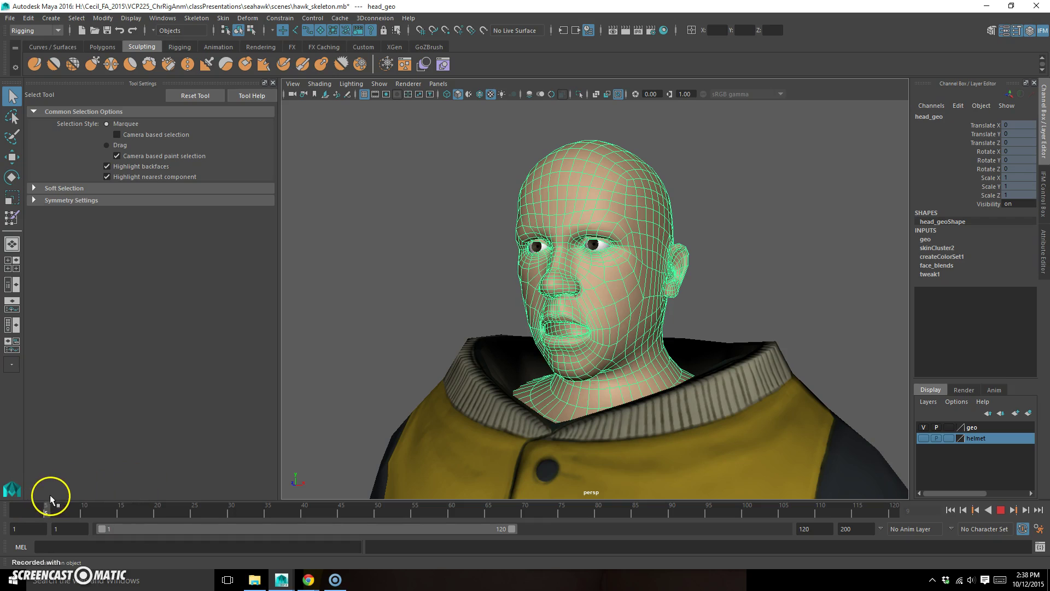
key("Escape")
Step: Select the character's body mesh, body_geo, in place of the head
right_click_drag(644, 326, 596, 344, "alt")
left_click_drag(596, 344, 628, 308, "alt")
middle_click_drag(607, 281, 617, 328, "alt")
mouse_move(617, 328)
right_mouse_down("alt")
mouse_move(680, 310)
mouse_move(617, 319)
right_mouse_up("alt")
middle_click_drag(607, 318, 614, 344, "alt")
right_click_drag(614, 345, 665, 322, "alt")
middle_click_drag(666, 322, 659, 345, "alt")
right_click_drag(659, 344, 672, 339, "alt")
middle_click_drag(668, 340, 663, 305, "alt")
left_click(746, 435)
right_click_drag(746, 435, 666, 445, "alt")
middle_click_drag(666, 445, 667, 292, "alt")
left_click(614, 215)
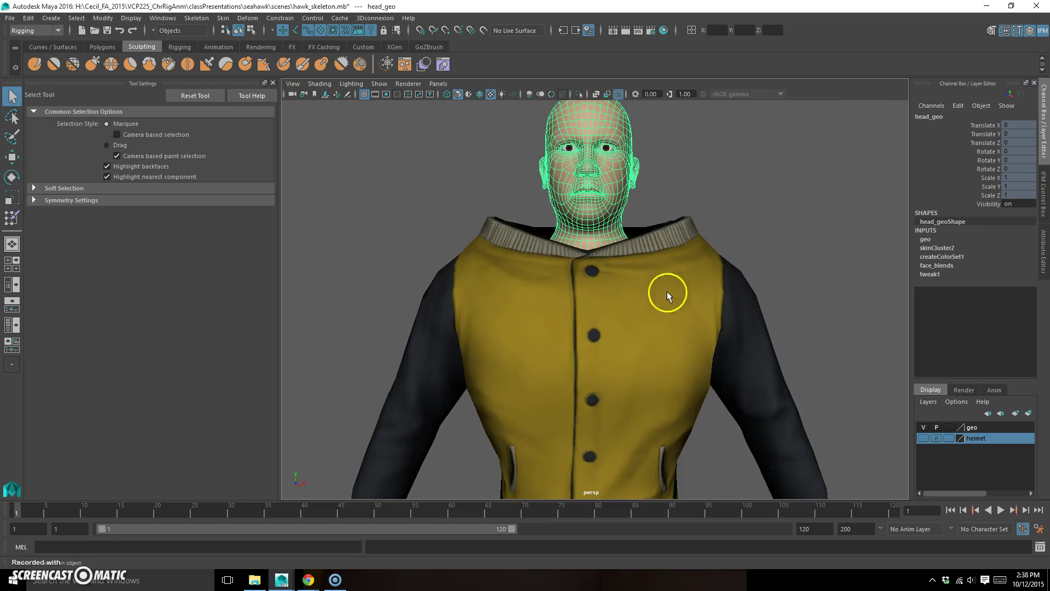
left_click(698, 351)
Step: Examine the selected body mesh from the head and arms down to the legs
right_click_drag(698, 351, 625, 377, "alt")
middle_click_drag(625, 378, 638, 284, "alt")
right_click_drag(689, 345, 640, 355, "alt")
middle_click_drag(640, 354, 612, 364, "alt")
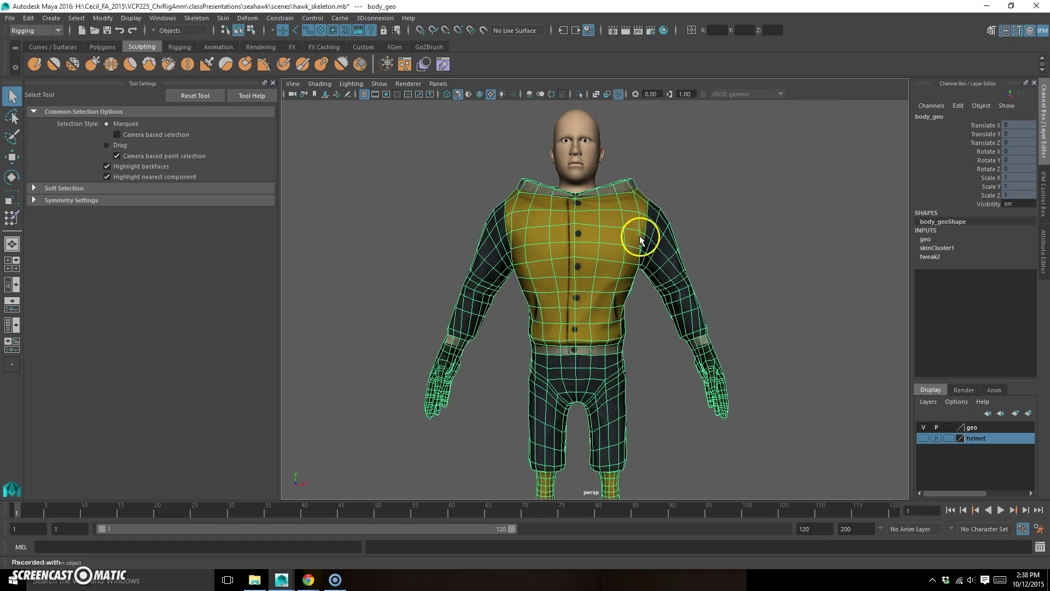
middle_click_drag(622, 471, 617, 366, "alt")
left_click_drag(622, 401, 582, 401, "alt")
middle_click_drag(626, 222, 605, 398, "alt")
right_click_drag(605, 399, 629, 387, "alt")
left_click_drag(629, 384, 613, 369, "alt")
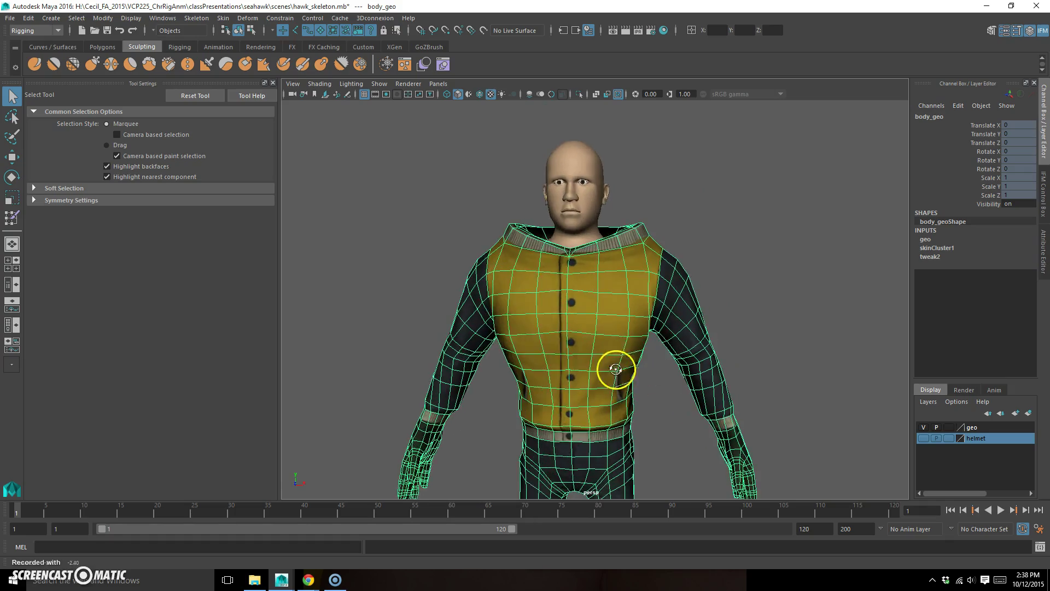
middle_click_drag(595, 324, 608, 297, "alt")
Step: Maximize the front orthographic view and switch the body mesh to vertex selection
key("space")
key("space")
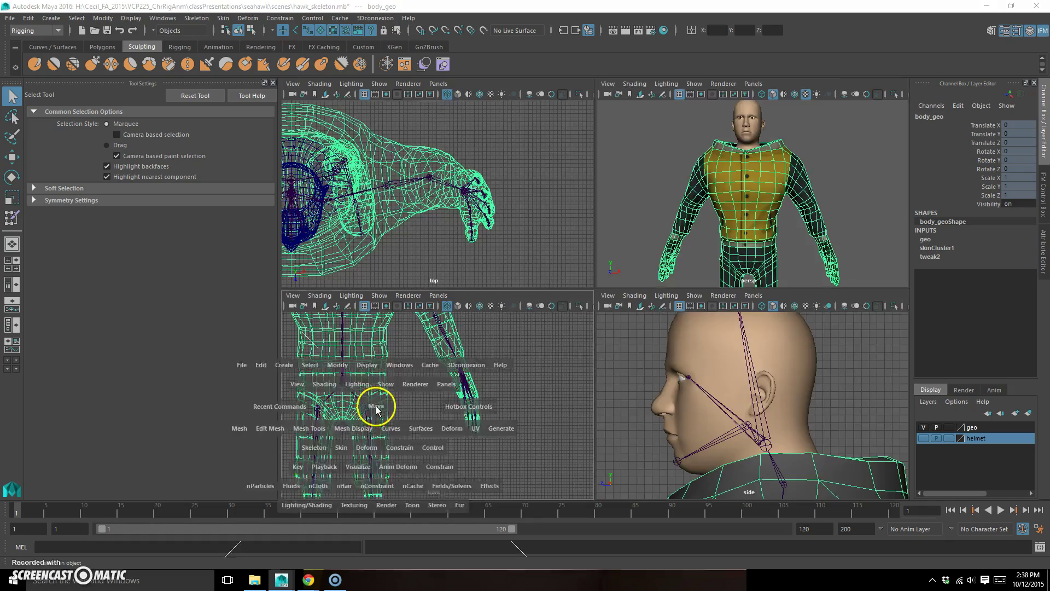
middle_click_drag(566, 187, 563, 323, "alt")
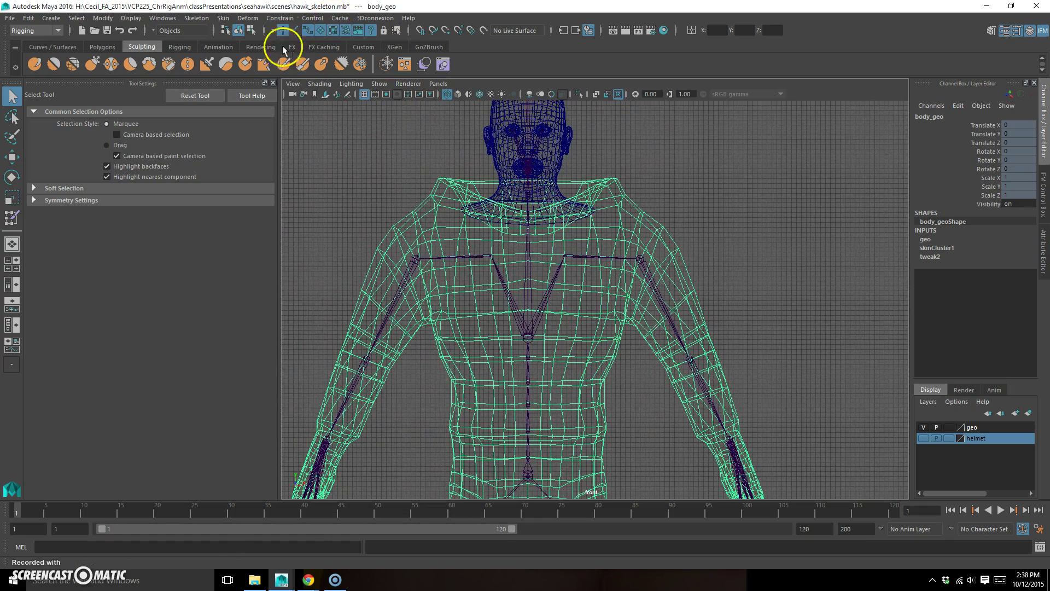
middle_click_drag(674, 248, 673, 266, "alt")
right_click_drag(613, 216, 547, 213)
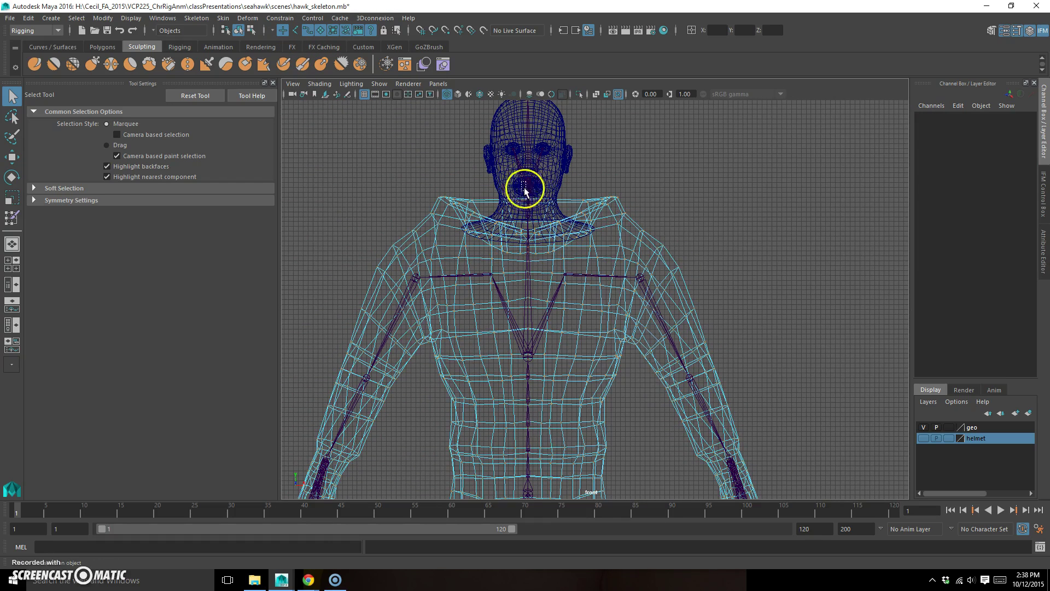
Step: Select the body's center-line vertices from the collar down to the crotch, excluding the stray vertices beside the line
left_click_drag(532, 337, 532, 386)
middle_click_drag(546, 389, 546, 281, "alt")
left_click_drag(523, 223, 527, 391, "ctrl+shift")
left_click_drag(487, 436, 523, 351, "ctrl")
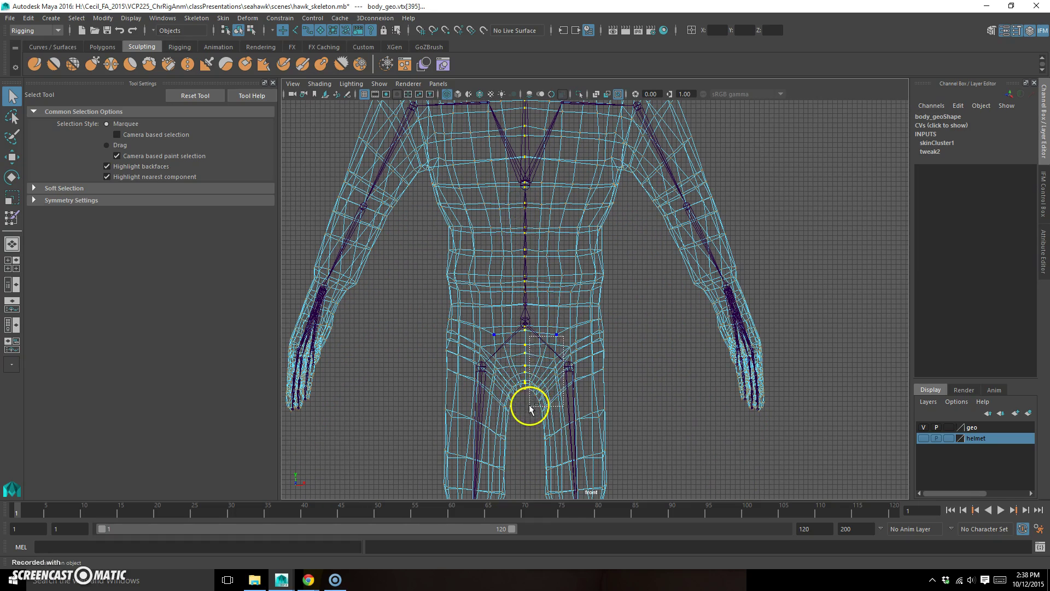
middle_click_drag(563, 229, 572, 392, "alt")
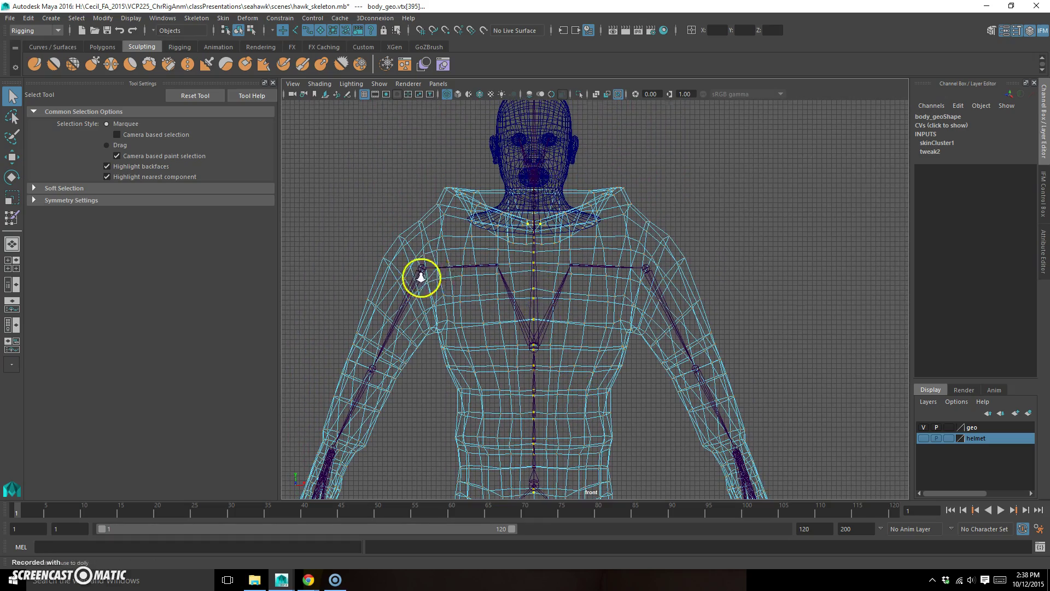
right_click_drag(421, 278, 476, 268, "alt")
middle_click_drag(558, 173, 574, 259, "alt")
Step: Return to the perspective view and invert the vertex selection to cover the whole body except its center line
key("space")
key("space")
right_click_drag(653, 285, 584, 318, "alt")
left_click_drag(585, 318, 616, 329, "alt")
middle_click_drag(616, 330, 609, 310, "alt")
left_click_drag(778, 136, 456, 464, "shift")
Step: Inspect the inverted vertex selection on the body from several angles
left_click_drag(532, 385, 574, 358, "alt")
right_click_drag(574, 358, 736, 326, "alt")
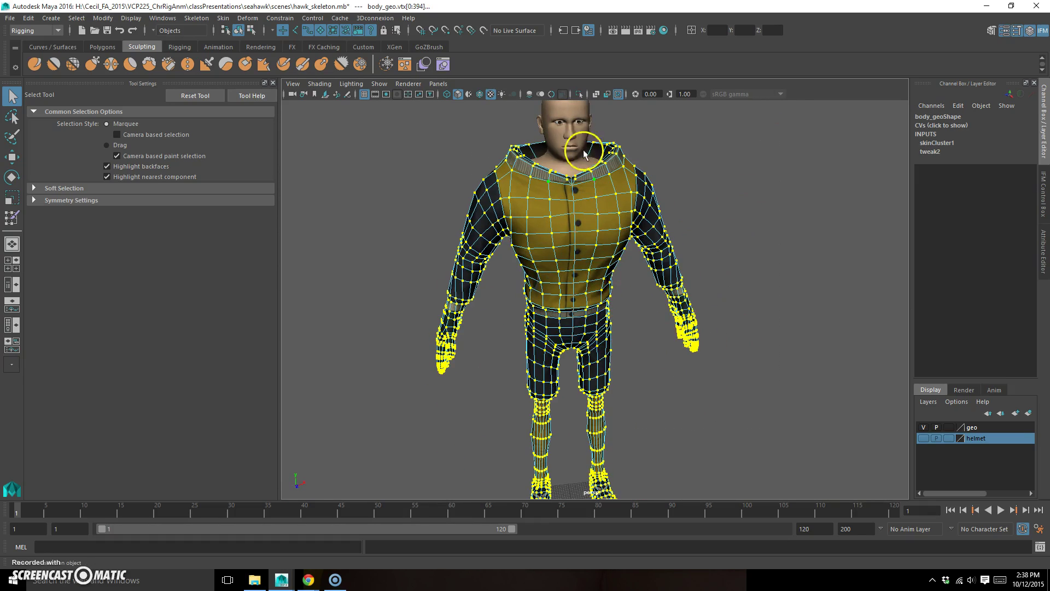
left_click_drag(557, 393, 545, 356, "alt")
left_click_drag(589, 223, 660, 377, "alt")
left_click_drag(609, 312, 549, 169, "alt")
left_click_drag(591, 332, 624, 308, "alt")
left_click_drag(619, 264, 520, 244, "alt")
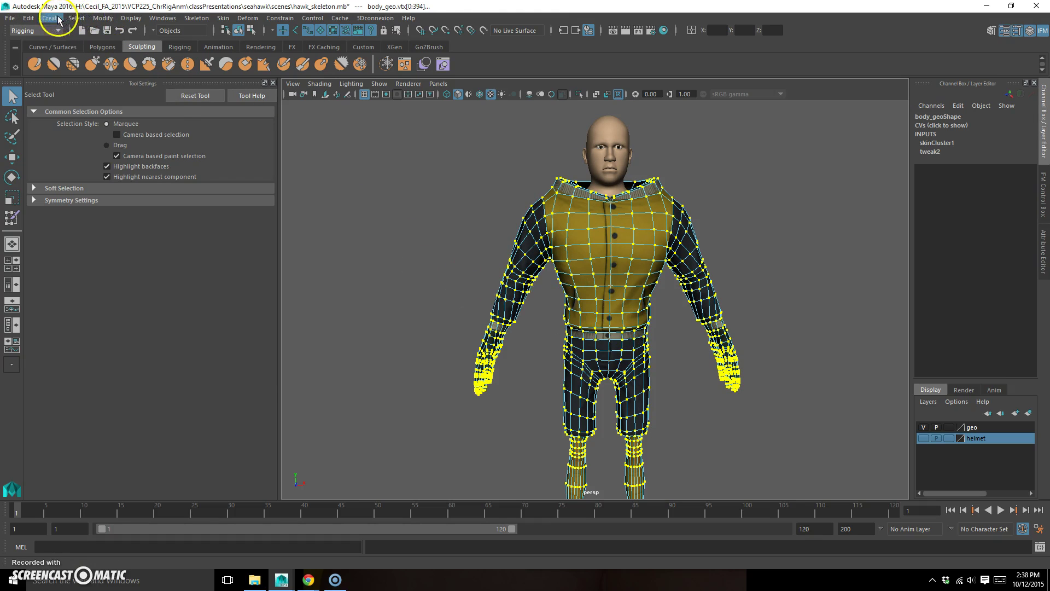
Step: Create a quick select set named allButCenter from the selected body vertices
left_click(51, 18)
mouse_move(94, 229)
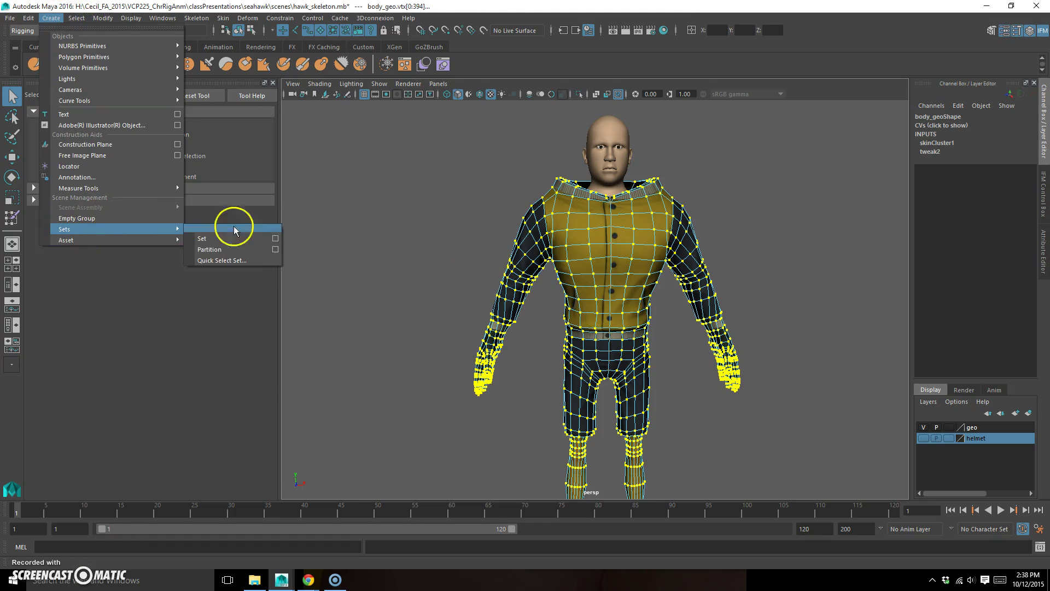
left_click(244, 261)
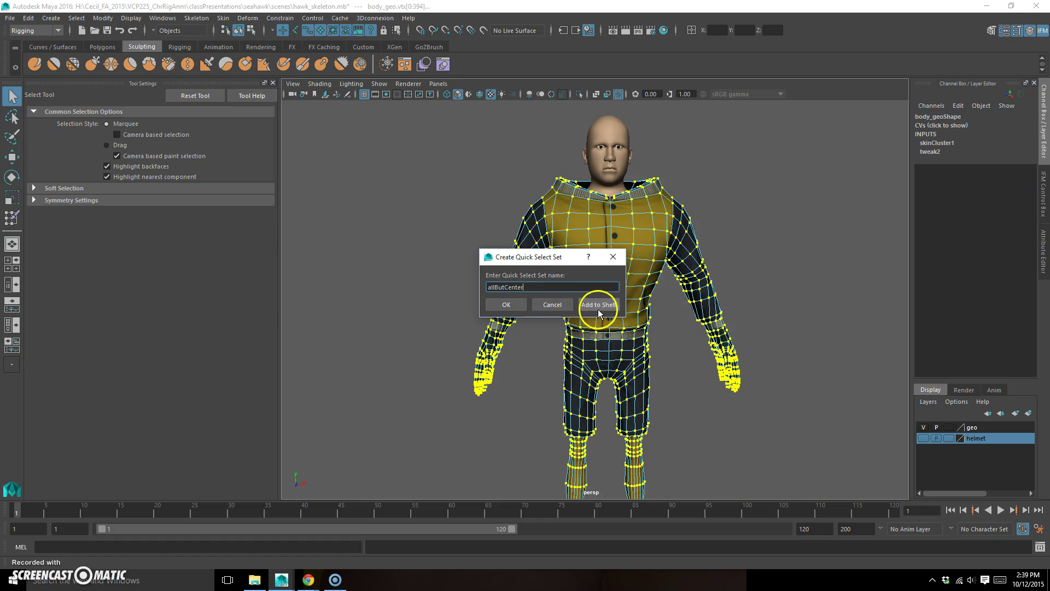
left_click(498, 304)
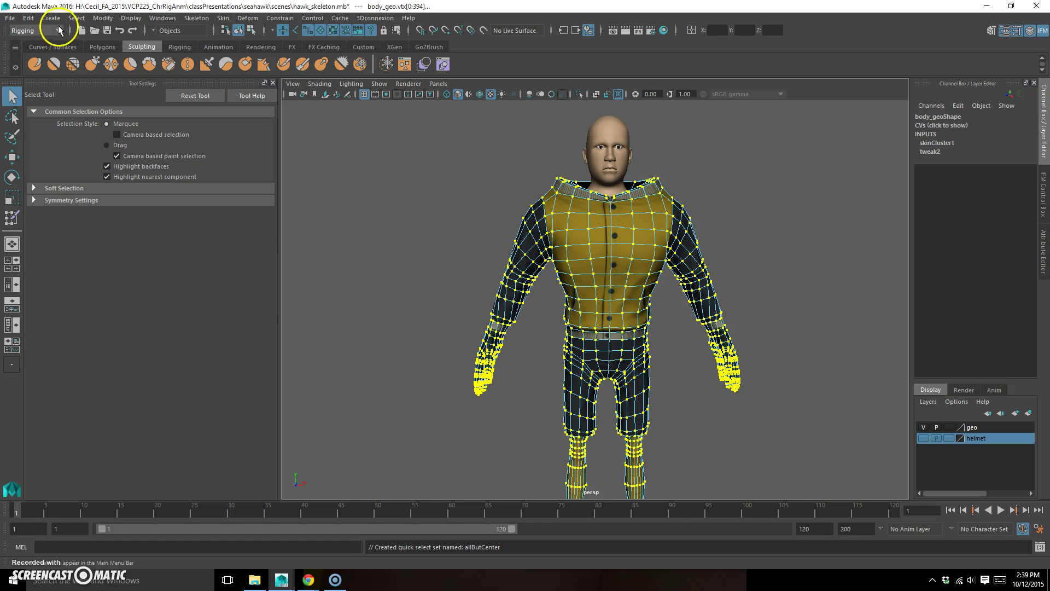
Step: Locate the allButCenter set among the saved quick select sets
left_click(51, 18)
mouse_move(87, 19)
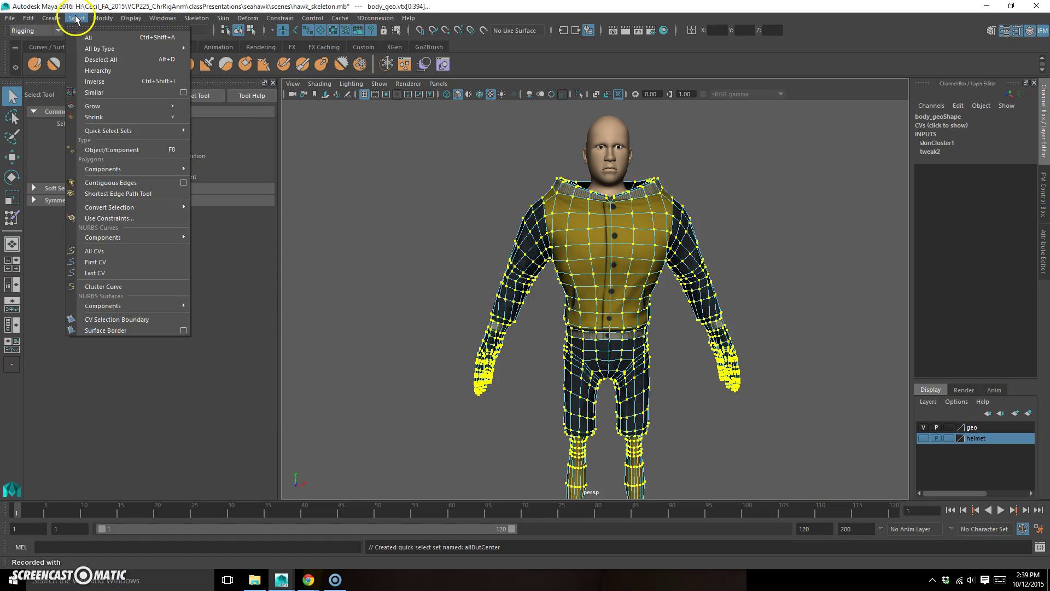
mouse_move(33, 18)
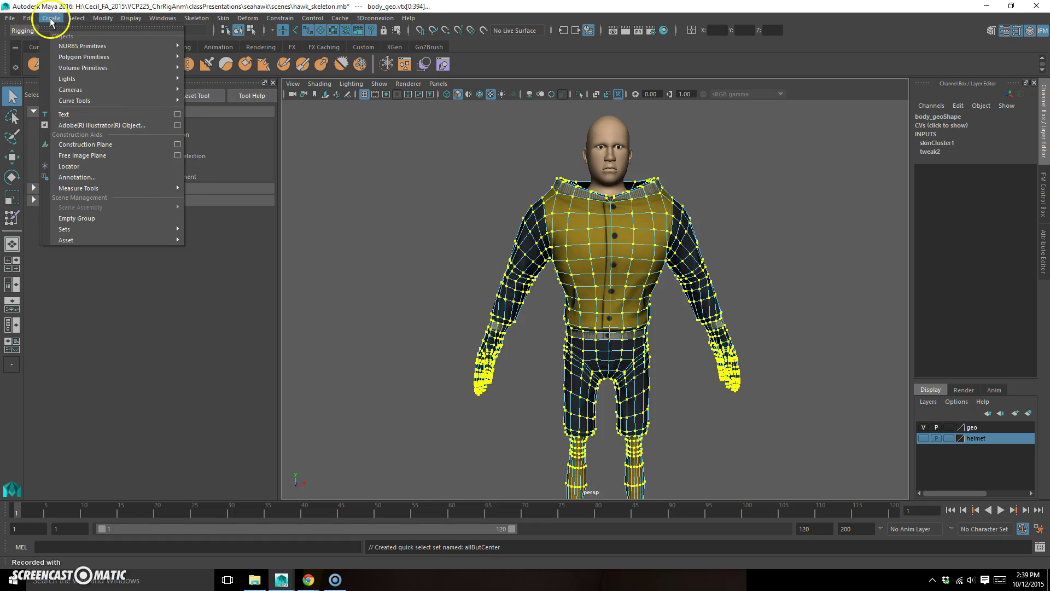
mouse_move(136, 232)
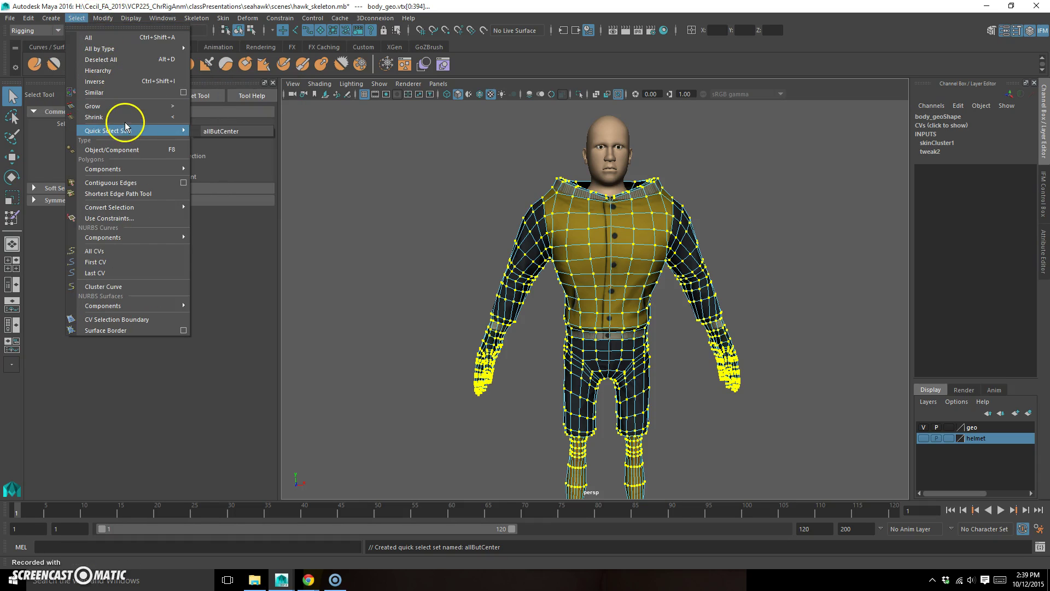
Step: Clear the vertex selection and recall it from the allButCenter quick select set
mouse_move(141, 132)
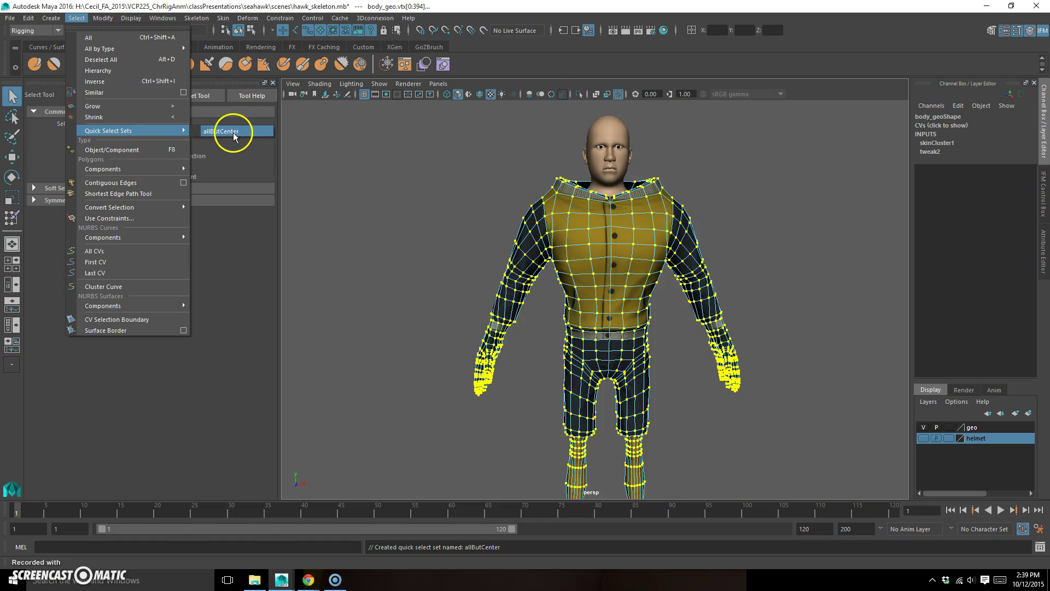
left_click(412, 202)
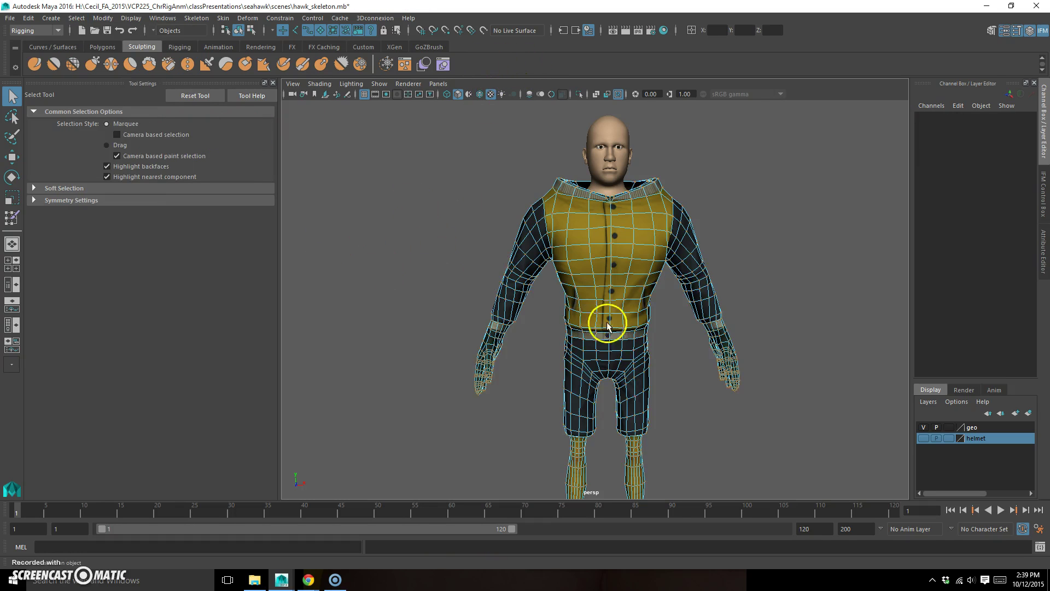
middle_click_drag(606, 322, 548, 347, "alt")
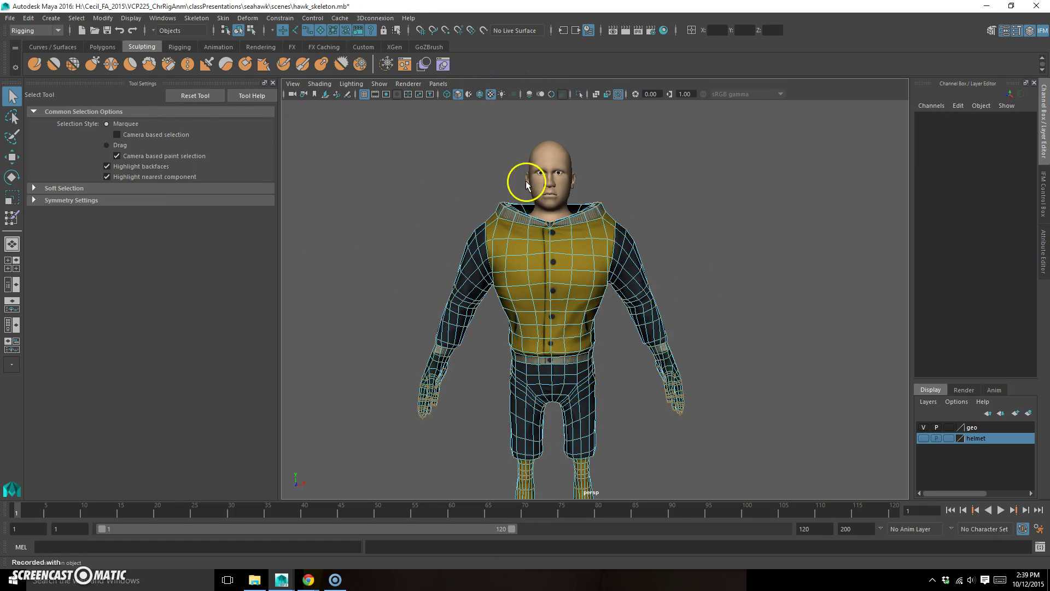
left_click(75, 18)
left_click(205, 131)
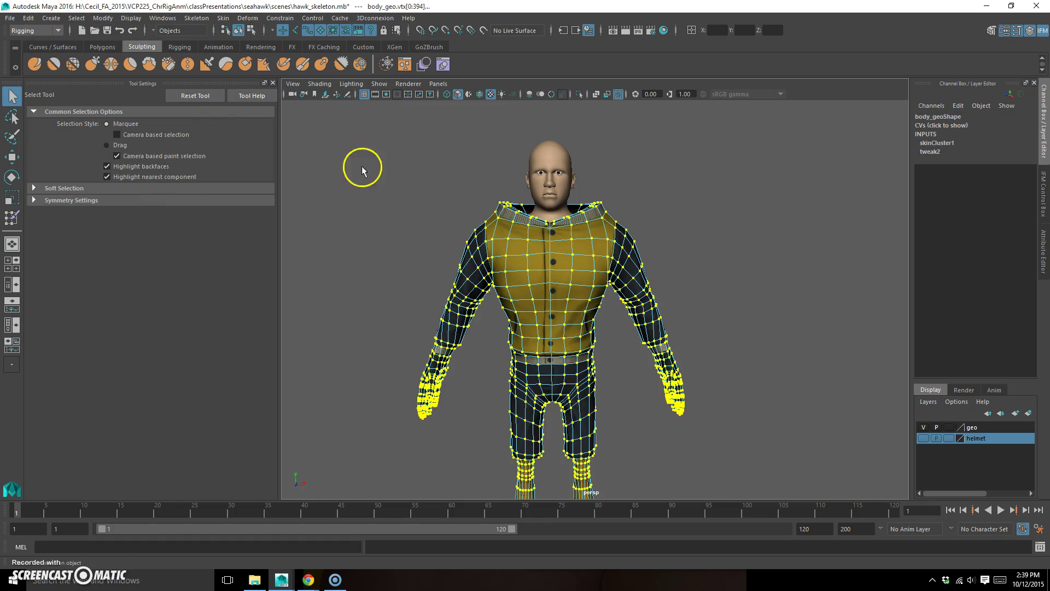
Step: Mirror the selected body vertices' skin weights across YZ, positive to negative, using closest point on surface and closest joint
left_click(220, 18)
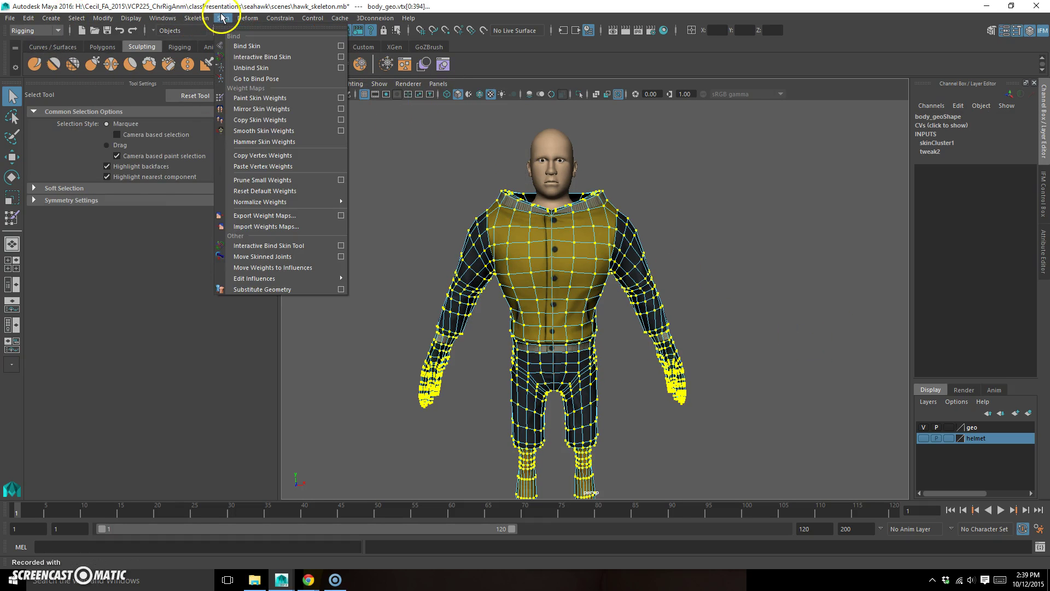
left_click(341, 109)
left_click_drag(770, 97, 864, 91)
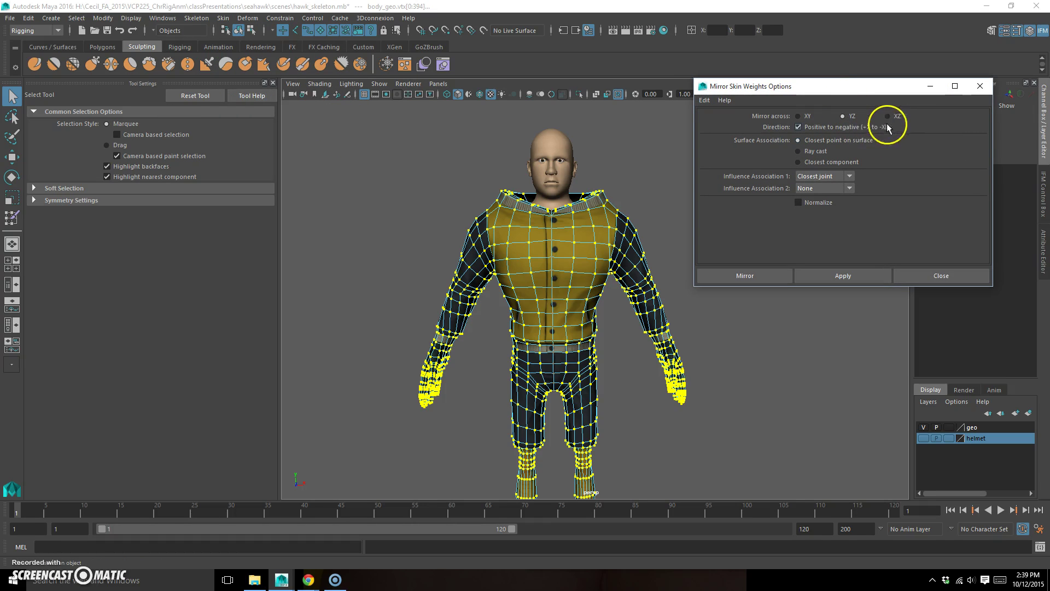
middle_click_drag(516, 469, 494, 387, "alt")
left_click_drag(494, 387, 489, 406, "alt")
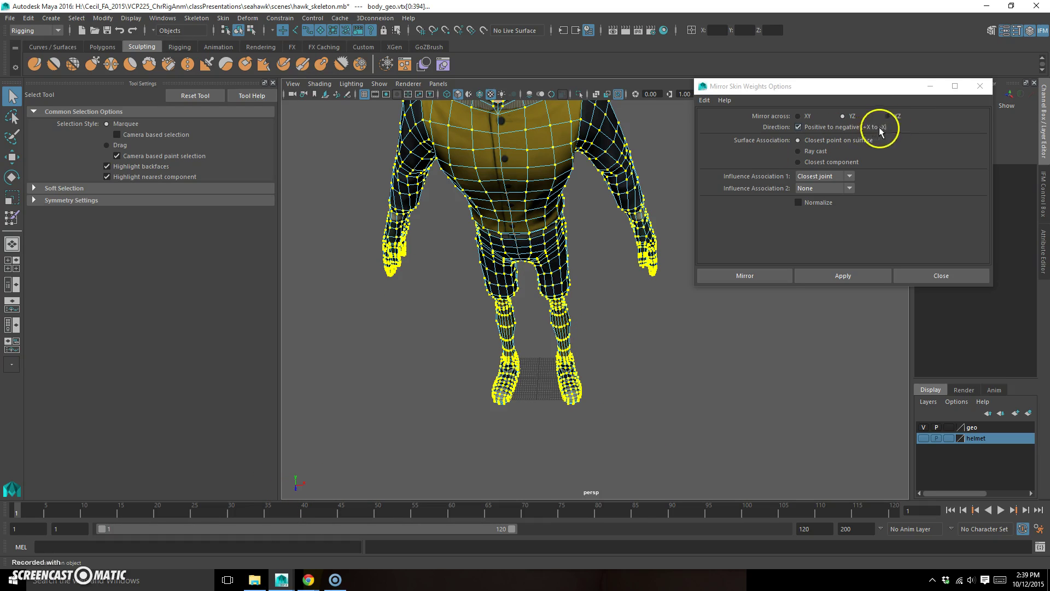
left_click_drag(437, 294, 435, 344, "alt")
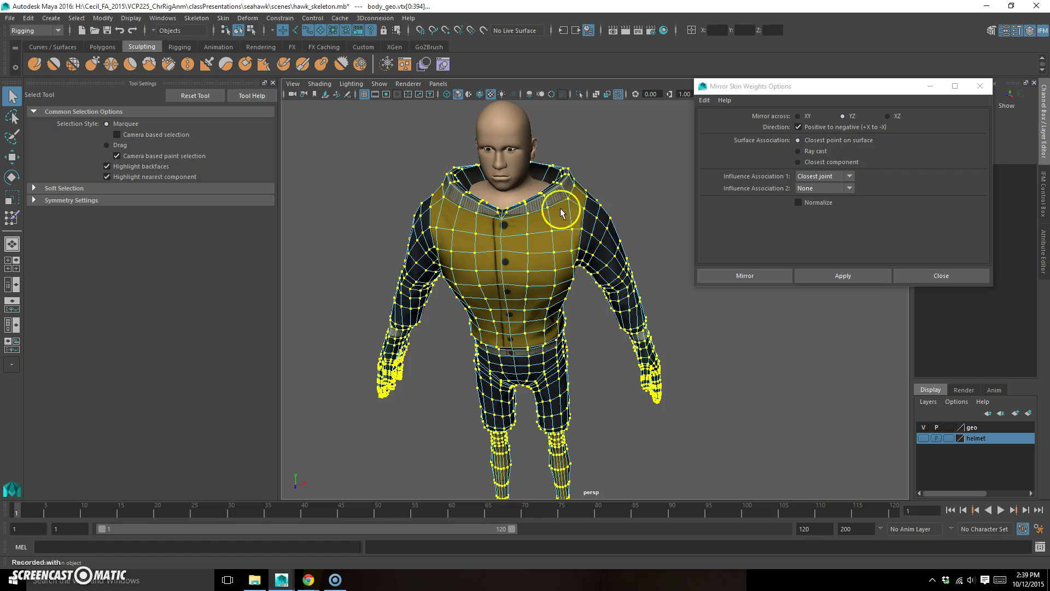
left_click(847, 176)
left_click(924, 169)
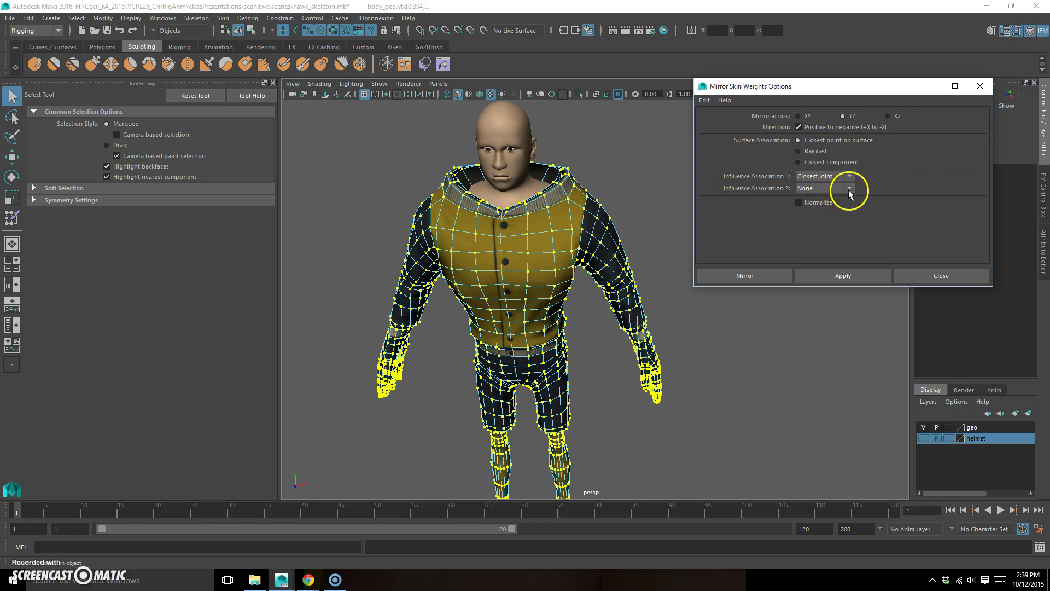
left_click(759, 278)
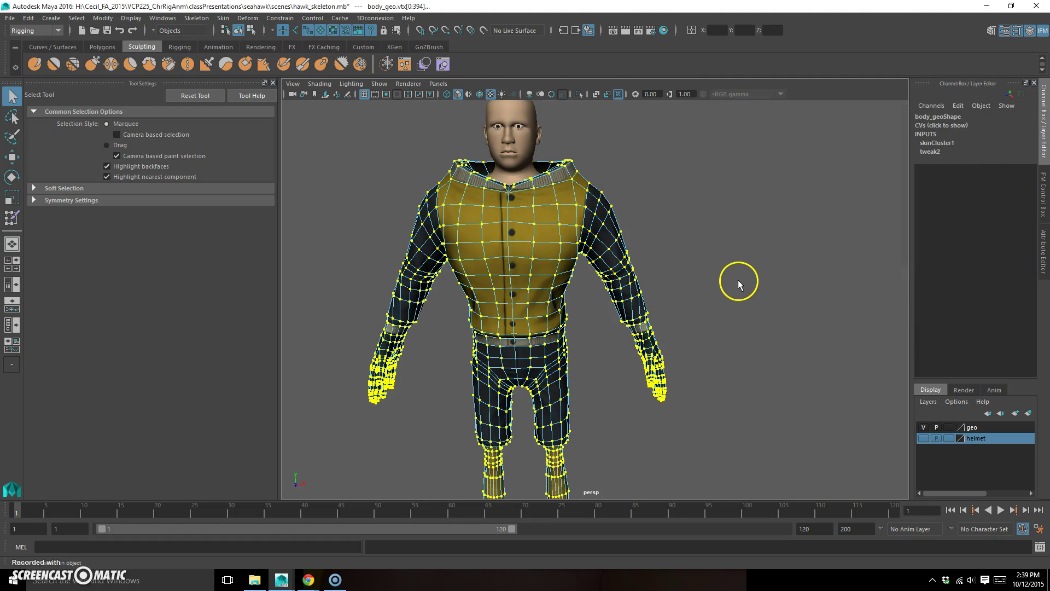
Step: Save the scene under the new name hawk_Weights and continue past the student version notice
key("ctrl+shift+s")
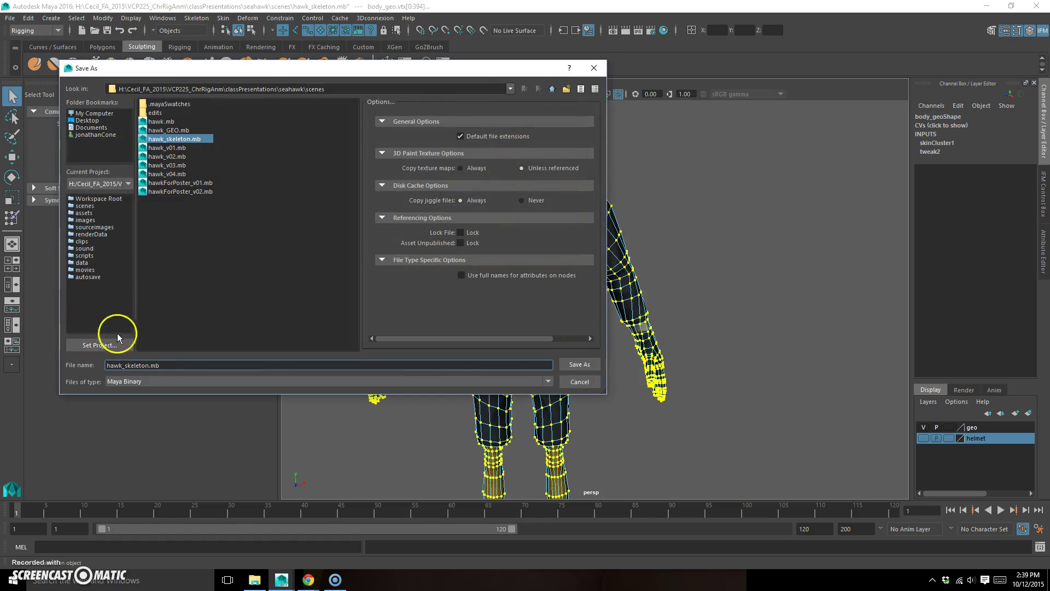
key("BackSpace")
key("BackSpace")
key("BackSpace")
key("BackSpace")
key("BackSpace")
key("BackSpace")
key("BackSpace")
key("BackSpace")
type("Weights")
key("Return")
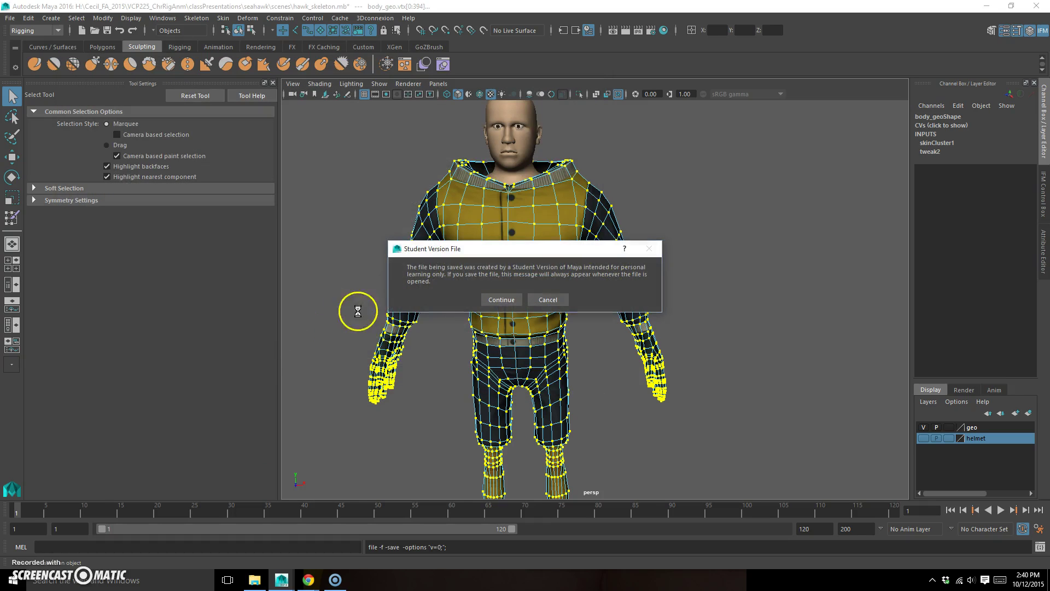
left_click(495, 300)
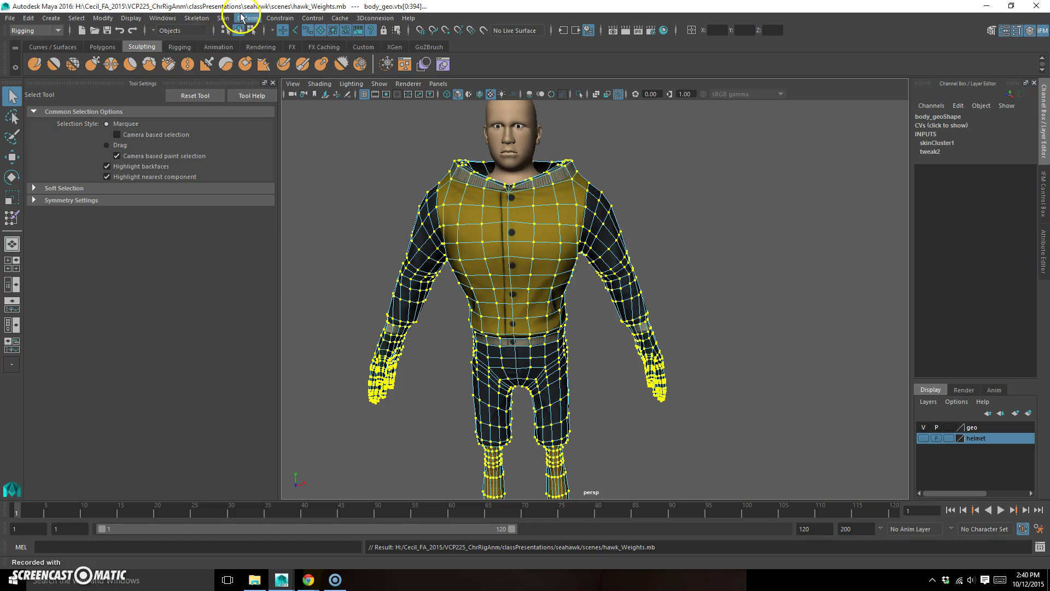
Step: Mirror the body vertices' skin weights again with the same YZ, positive-to-negative options, and clear the selection
left_click(224, 18)
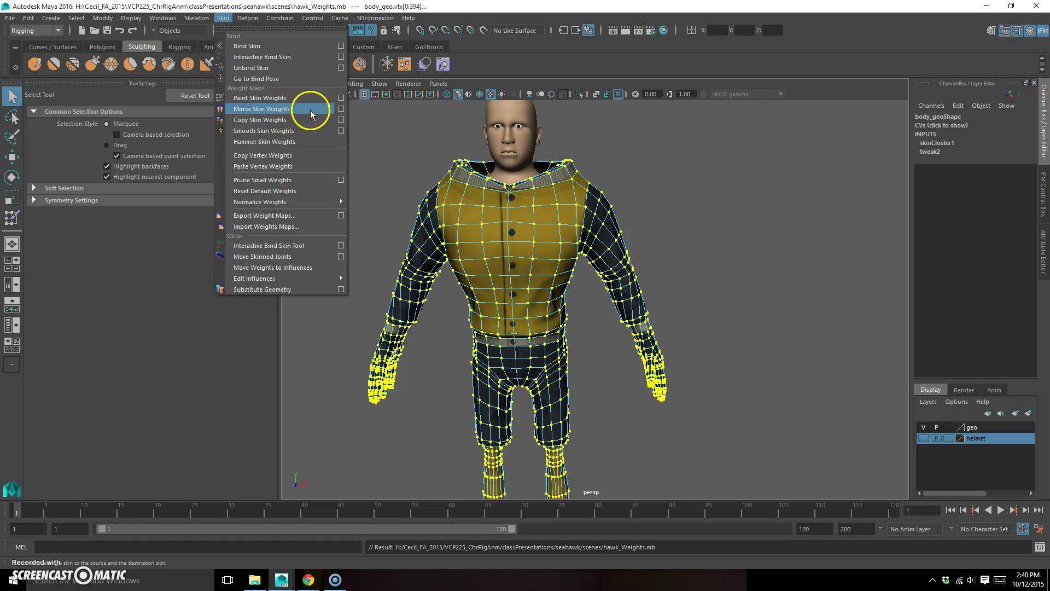
left_click(341, 108)
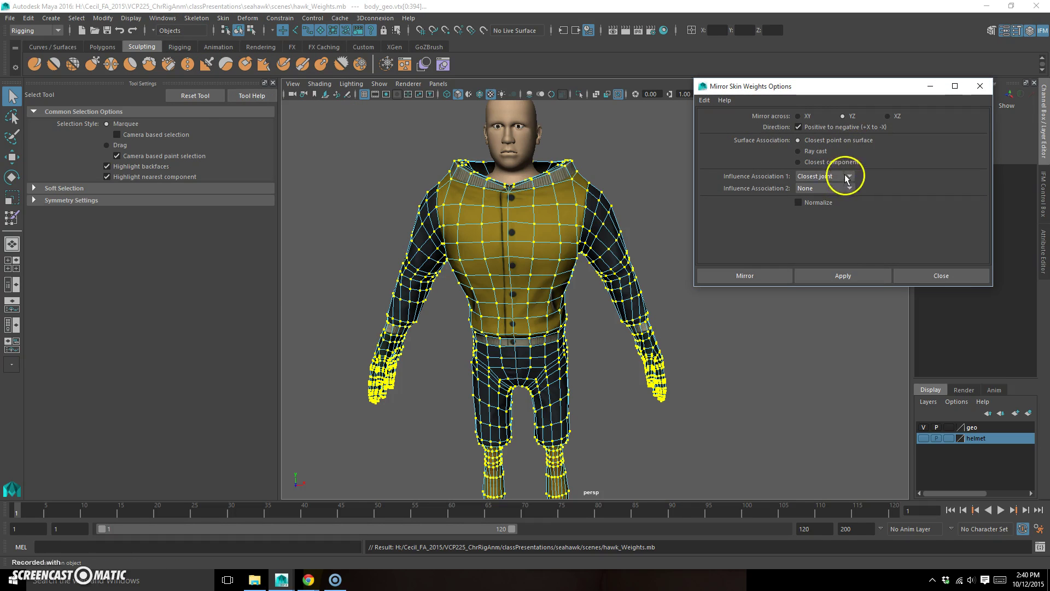
left_click(747, 279)
middle_click_drag(642, 192, 694, 258, "alt")
left_click(694, 259)
Step: Select the edge loop down the center of the head mesh and convert it to vertices
left_click(577, 176)
middle_click_drag(553, 251, 562, 331, "alt")
right_click_drag(562, 331, 646, 255, "alt")
left_click_drag(647, 255, 607, 260, "alt")
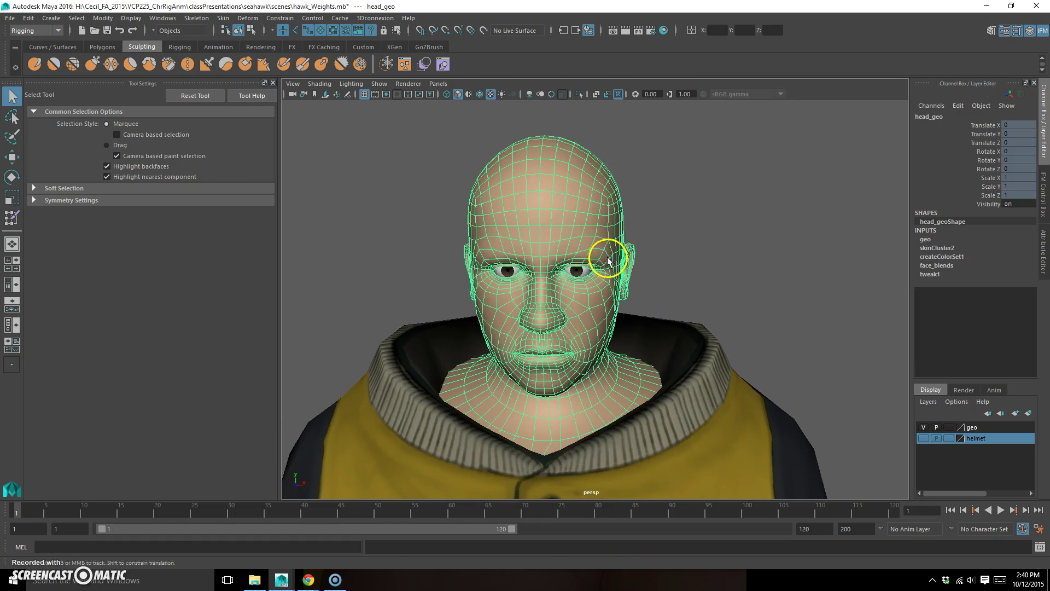
middle_click_drag(607, 261, 627, 247, "alt")
right_click_drag(574, 174, 576, 144)
left_click(583, 174)
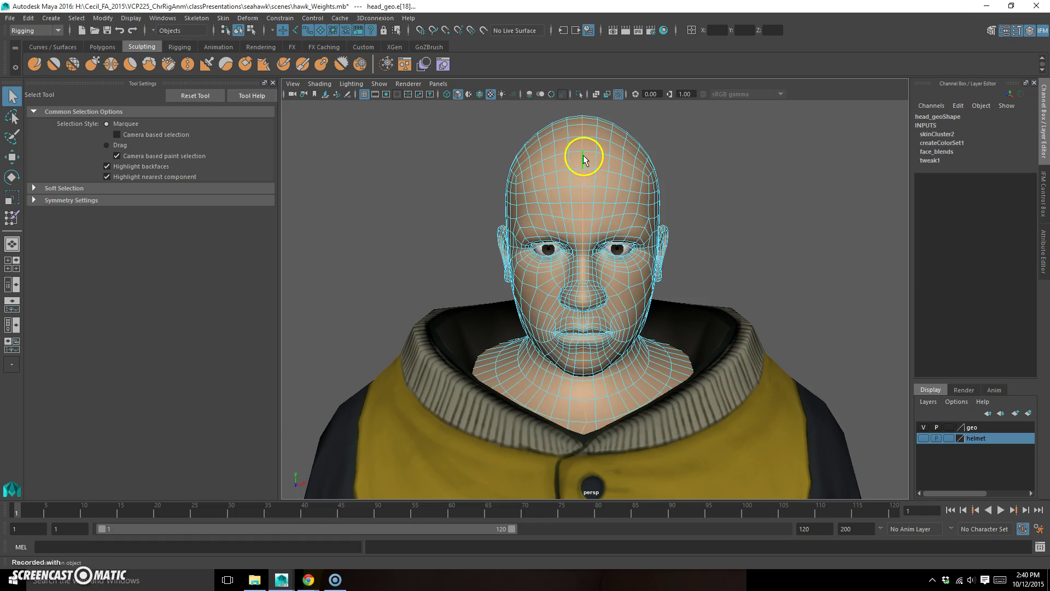
left_click_drag(606, 302, 607, 298, "alt")
right_click_drag(579, 170, 422, 183, "ctrl")
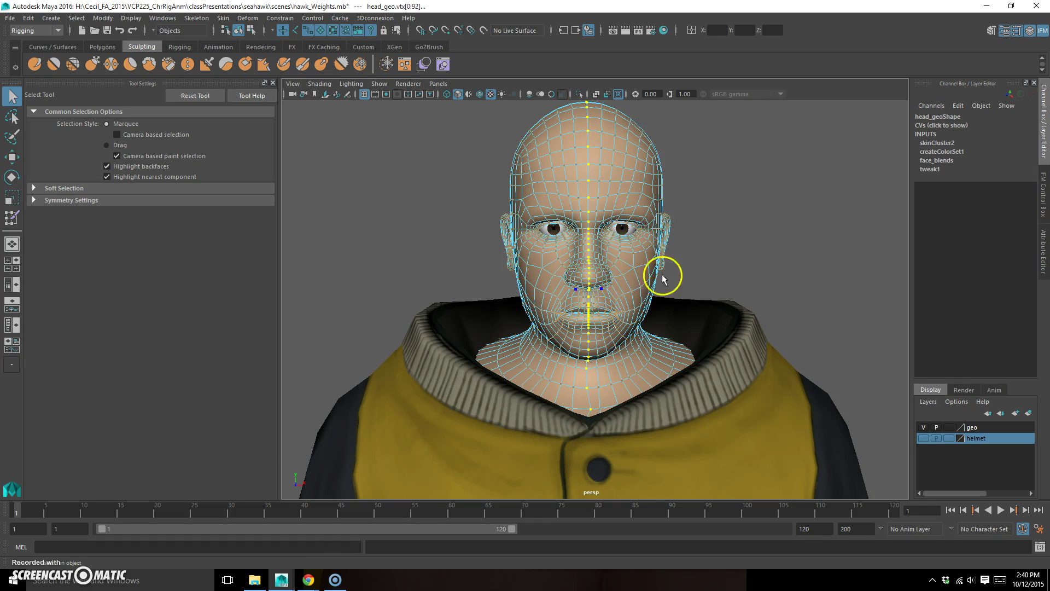
Step: Invert the head's vertex selection to cover everything except its center line
right_click_drag(663, 272, 641, 227, "alt")
left_click_drag(725, 186, 563, 371)
right_click_drag(563, 371, 629, 320, "alt")
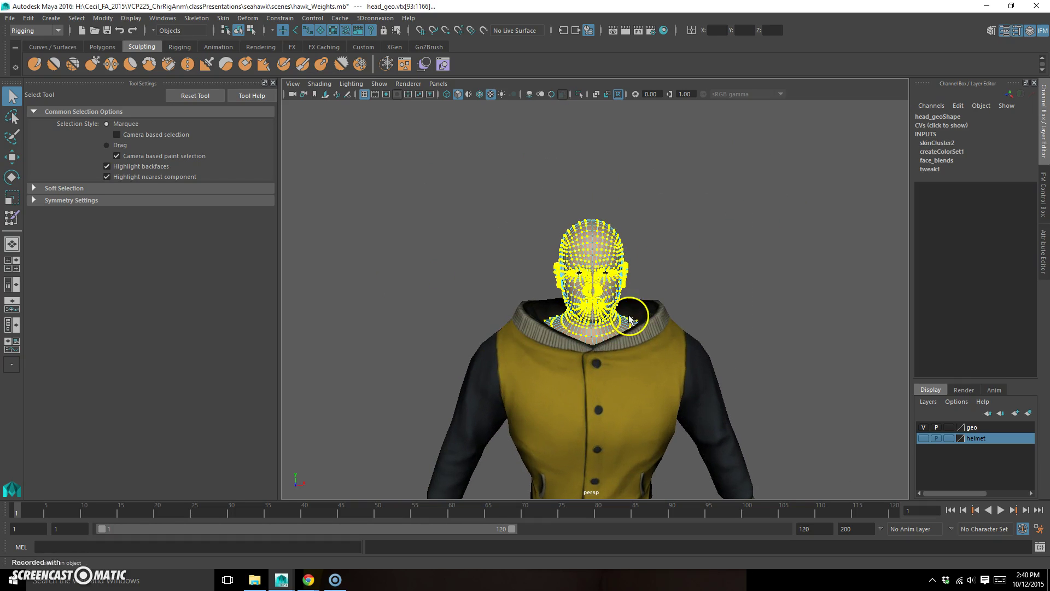
Step: Mirror the skin weights of the selected head vertices
left_click(189, 20)
mouse_move(223, 19)
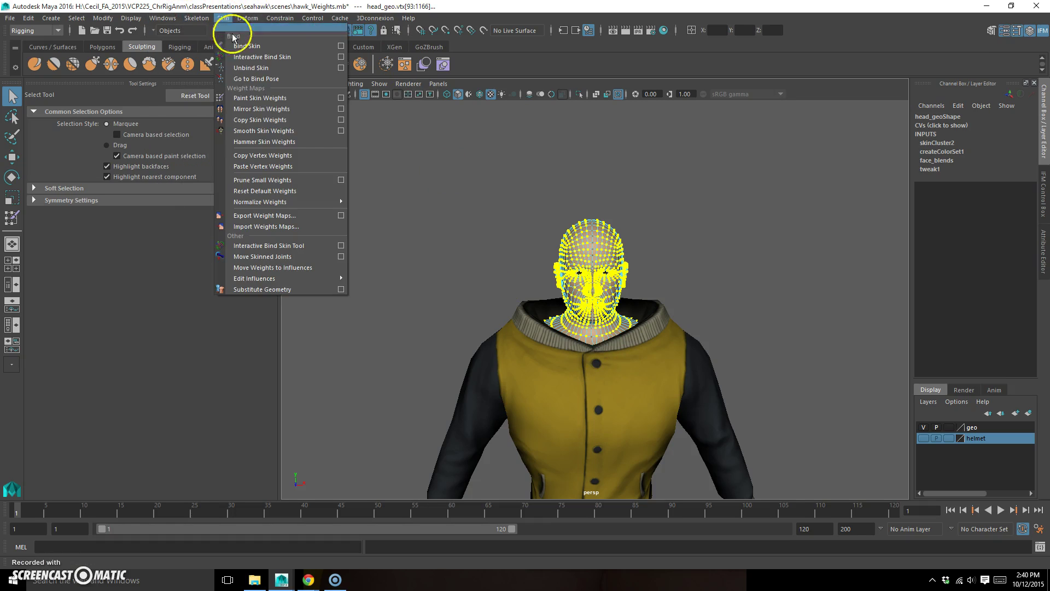
left_click(305, 113)
left_click(737, 280)
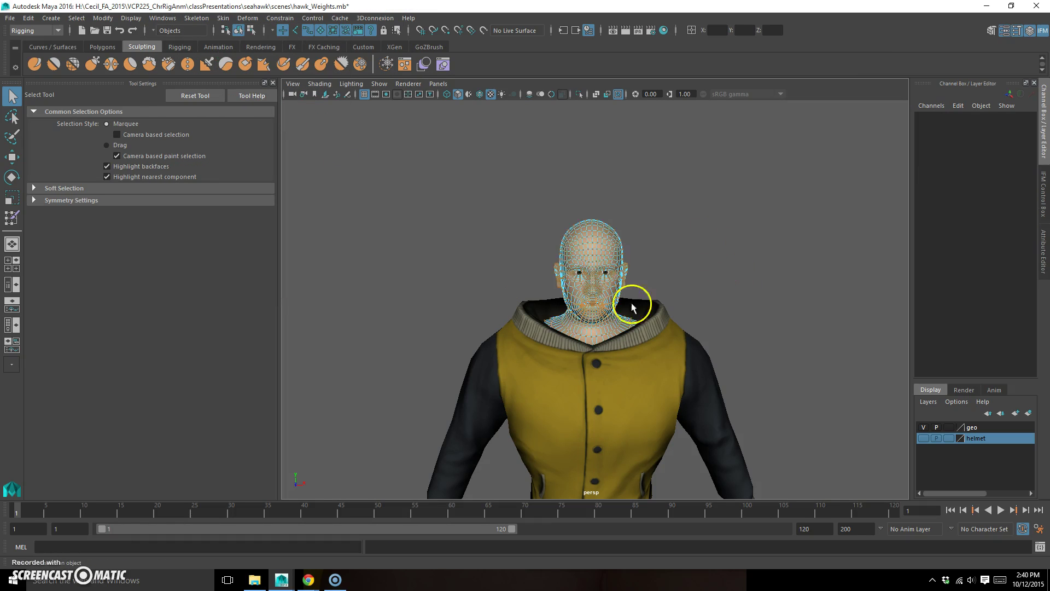
Step: Return the head mesh to object mode and select it as a whole object
right_click_drag(633, 304, 670, 273, "alt")
middle_click_drag(670, 273, 666, 251, "alt")
right_click_drag(628, 184, 659, 115)
left_click(628, 186)
Step: Examine the whole character from head to feet after mirroring the skin weights
middle_click_drag(617, 287, 621, 209, "alt")
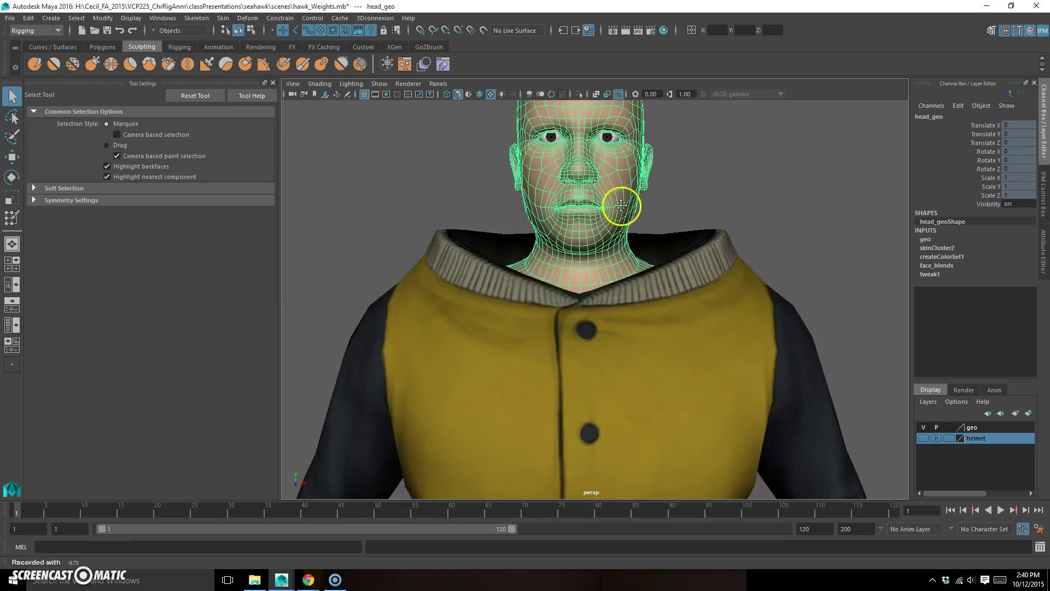
right_click_drag(765, 217, 565, 312, "alt")
middle_click_drag(564, 313, 566, 273, "alt")
left_click_drag(648, 298, 605, 314, "alt")
right_click_drag(605, 314, 640, 329, "alt")
middle_click_drag(582, 340, 602, 290, "alt")
middle_click_drag(596, 329, 602, 326, "alt")
middle_click_drag(651, 358, 631, 251, "alt")
middle_click_drag(650, 385, 654, 356, "alt")
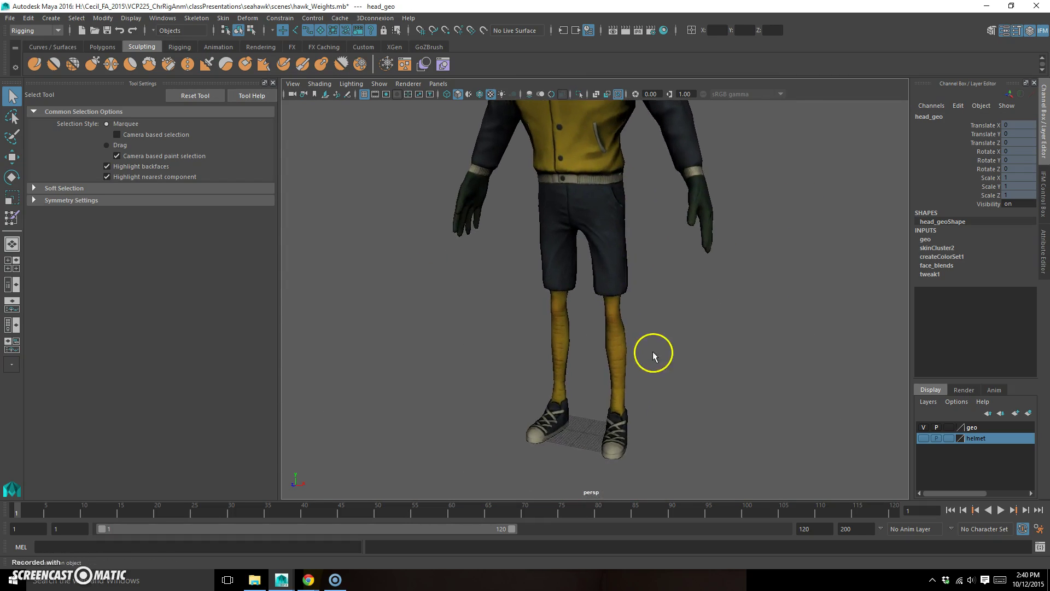
middle_click_drag(676, 230, 714, 385, "alt")
right_click_drag(774, 381, 705, 377, "alt")
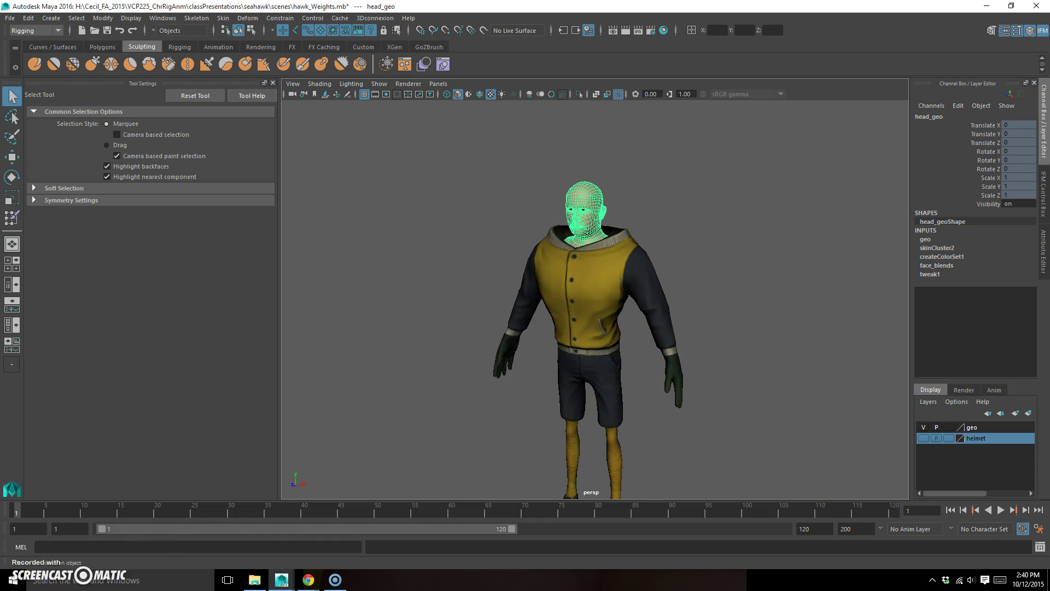